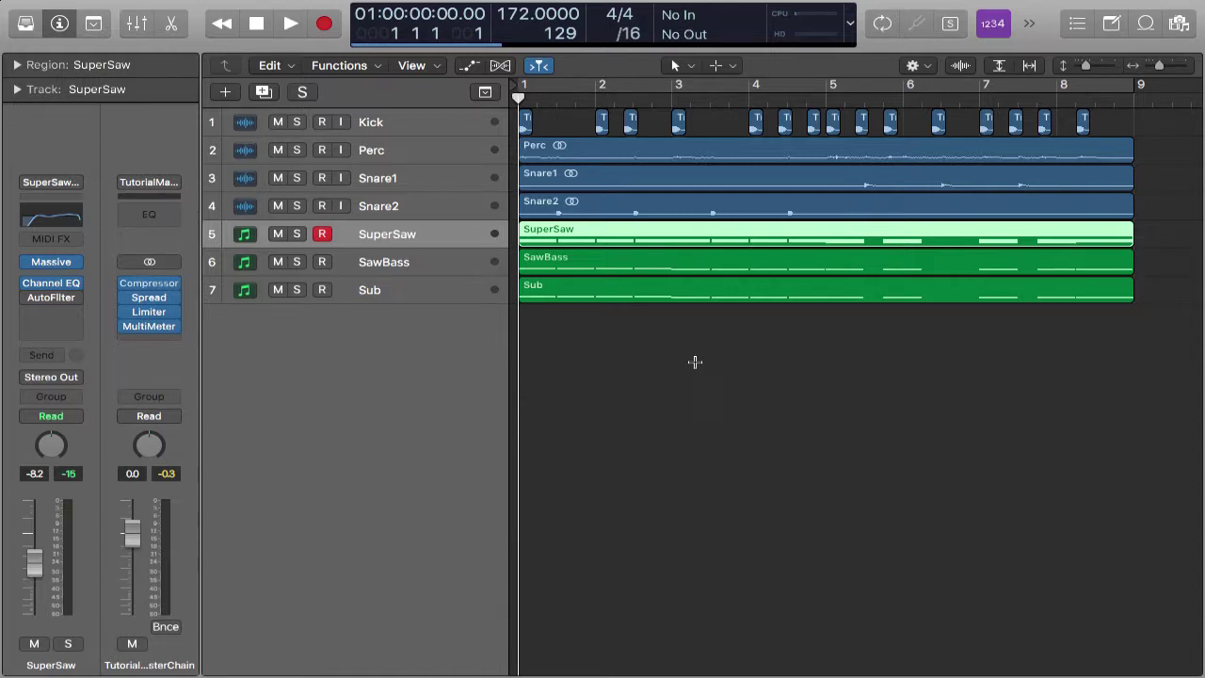
# - Open the mixer and route the outputs of the SuperSaw, SawBass and Sub channels to Bus 1
pyautogui.press('x')
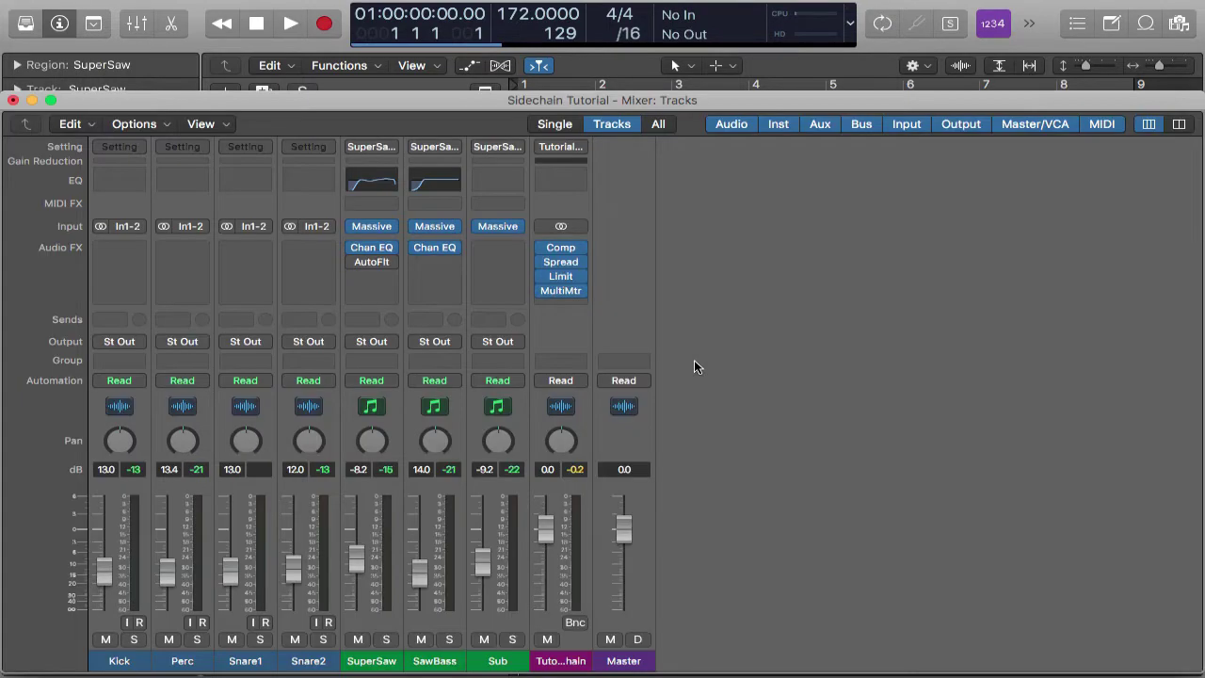
pyautogui.click(386, 332)
pyautogui.keyDown('shift'); pyautogui.click(454, 332); pyautogui.keyUp('shift')
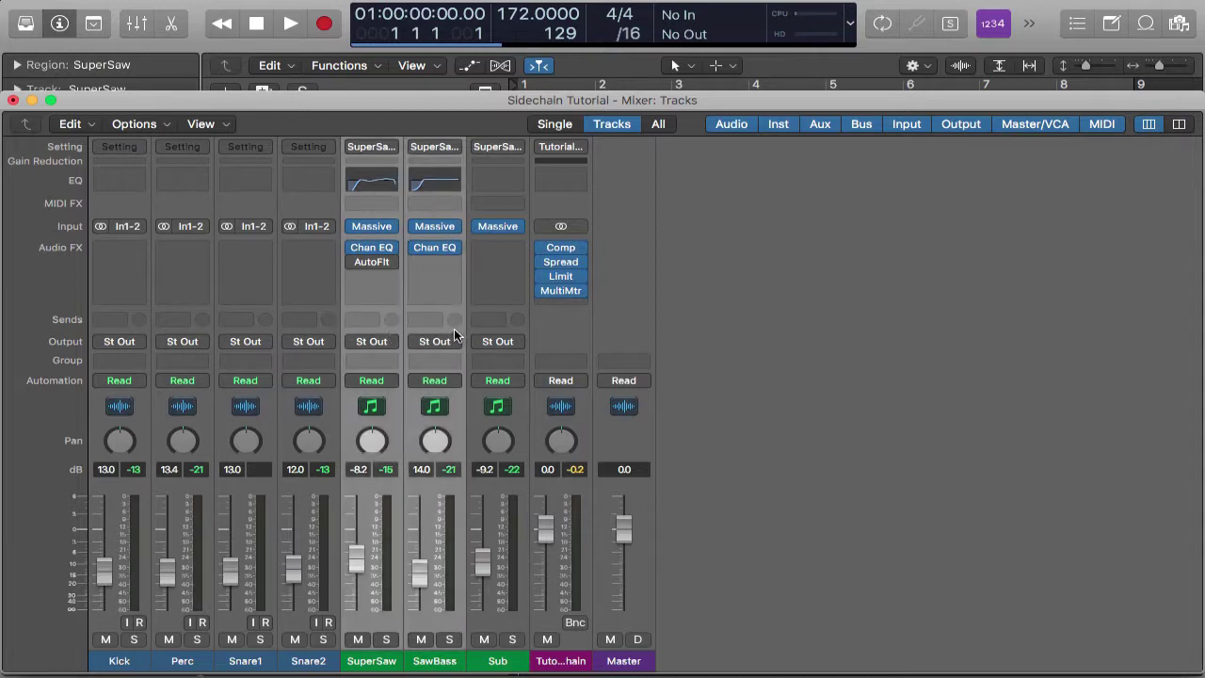
pyautogui.keyDown('shift'); pyautogui.click(513, 331); pyautogui.keyUp('shift')
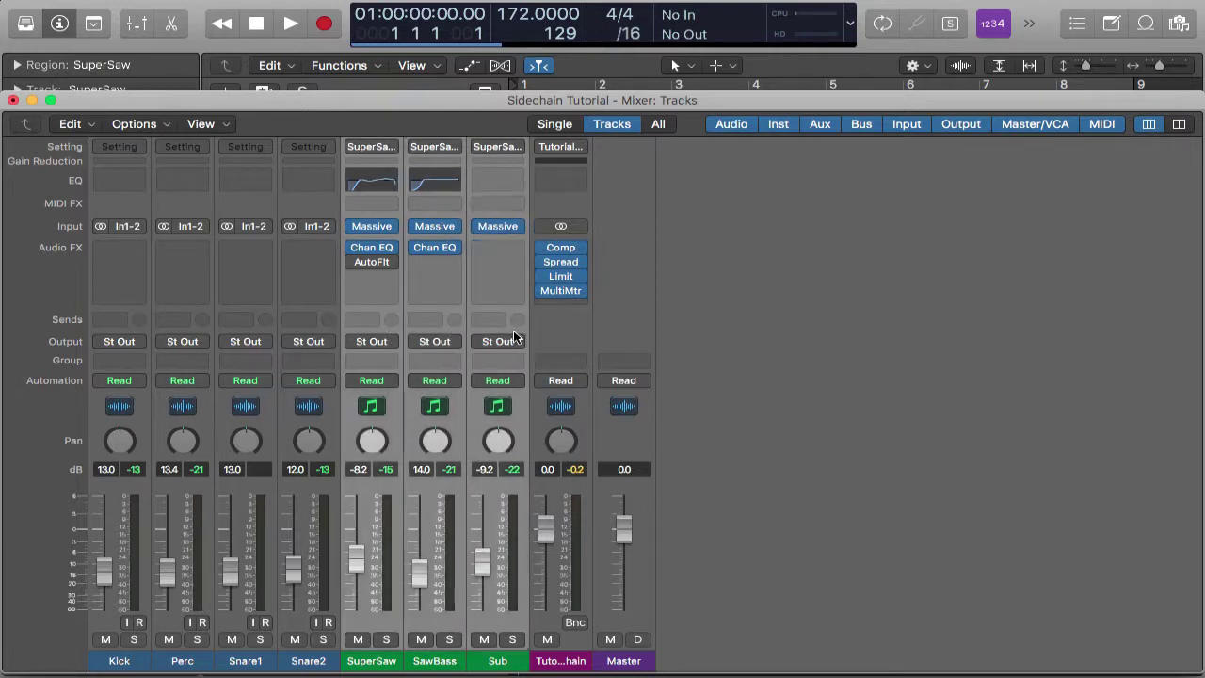
pyautogui.click(382, 342)
pyautogui.moveTo(396, 401)
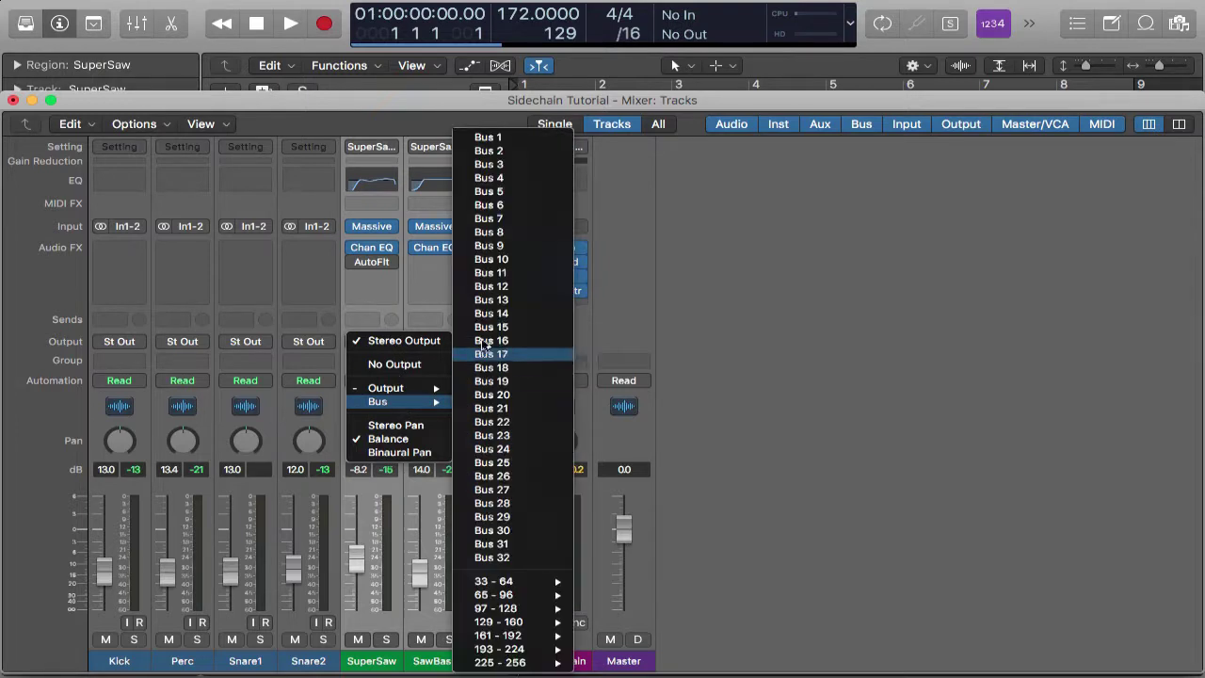
pyautogui.click(499, 141)
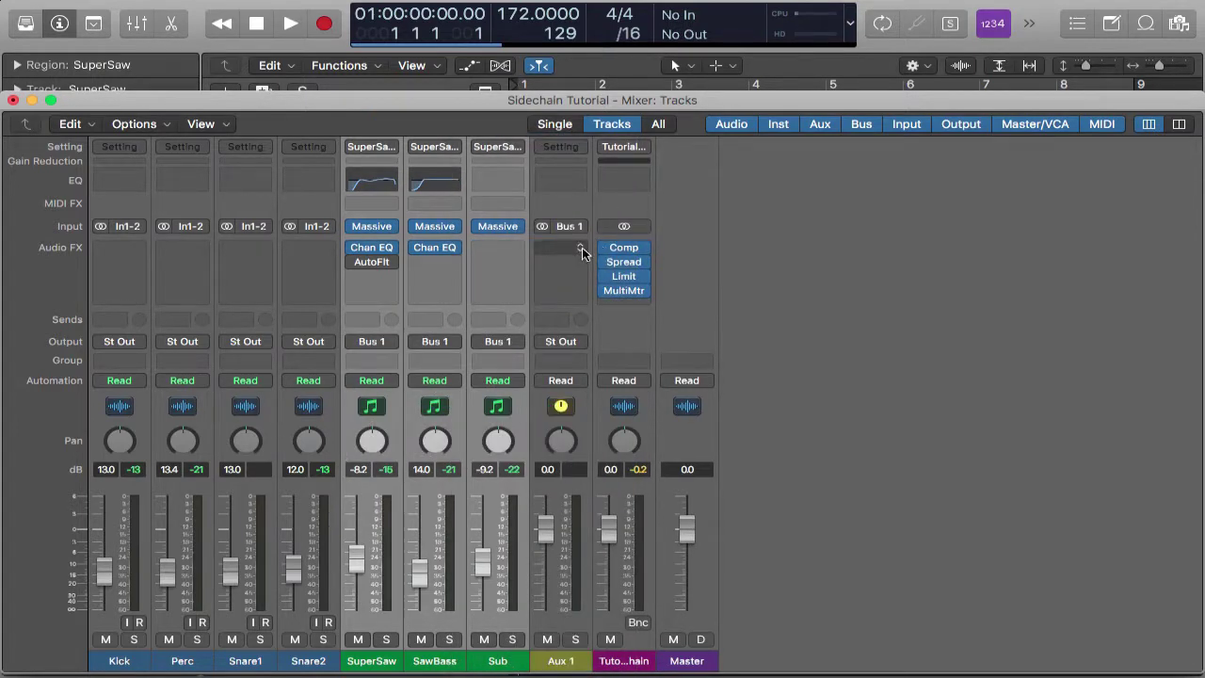
# - Insert a stereo Compressor on the Aux 1 channel and switch it to the Vintage FET model
pyautogui.click(581, 248)
pyautogui.moveTo(593, 283)
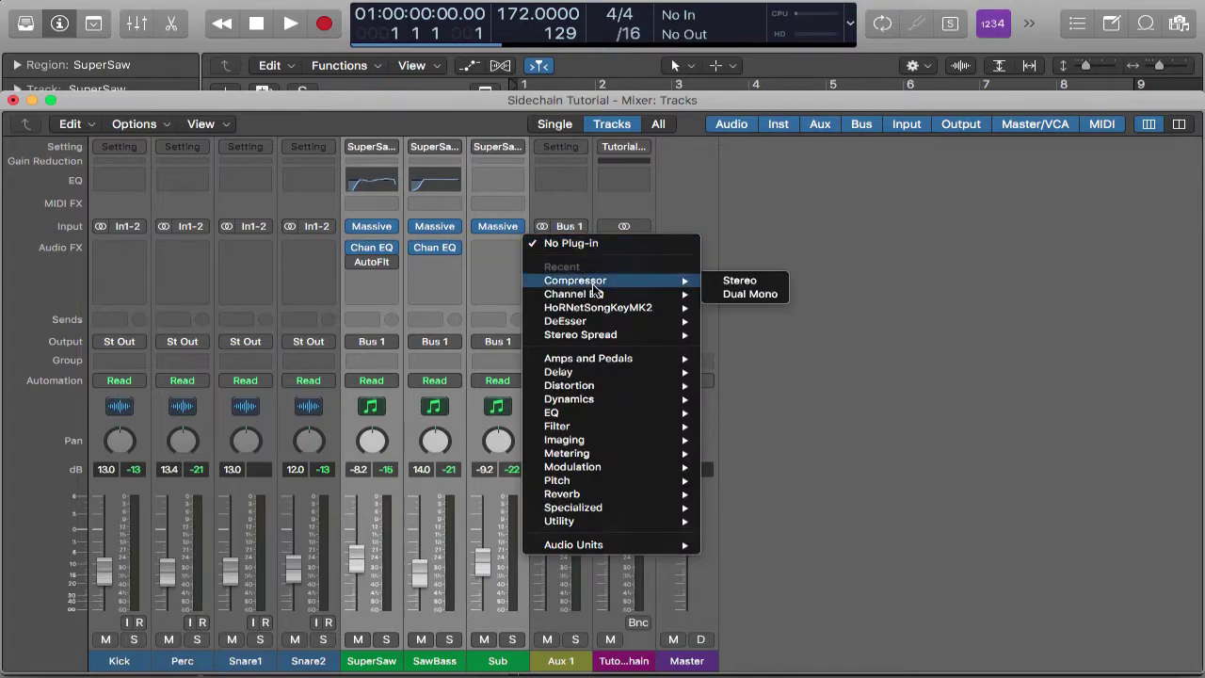
pyautogui.click(739, 281)
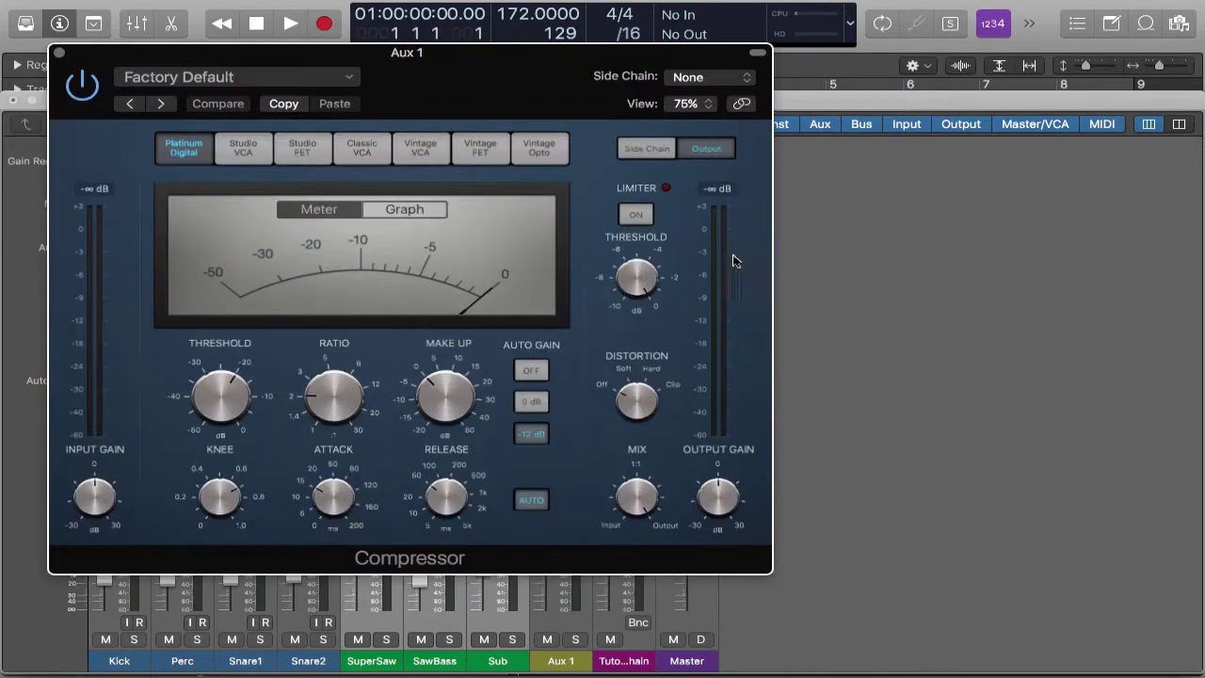
pyautogui.click(488, 152)
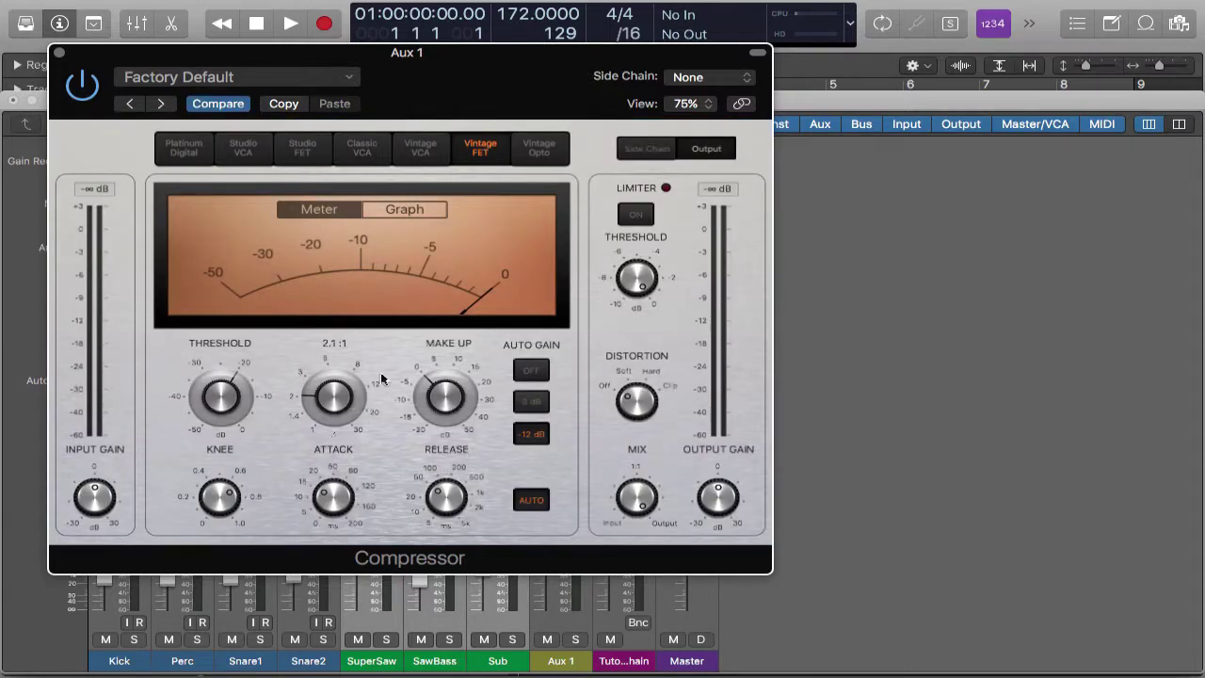
# - Set the compressor's attack and threshold to their minimum and turn off Auto Gain and automatic release
pyautogui.moveTo(322, 495); pyautogui.dragTo(345, 652)
pyautogui.moveTo(220, 407); pyautogui.dragTo(241, 522)
pyautogui.click(531, 371)
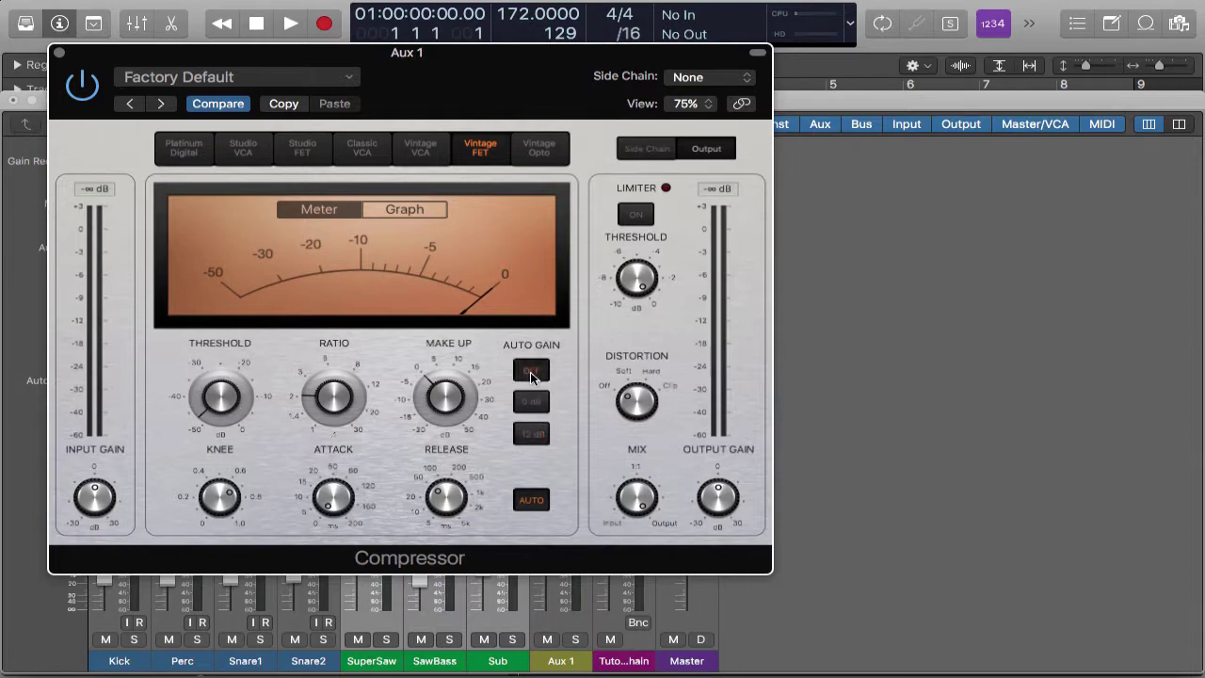
pyautogui.click(531, 501)
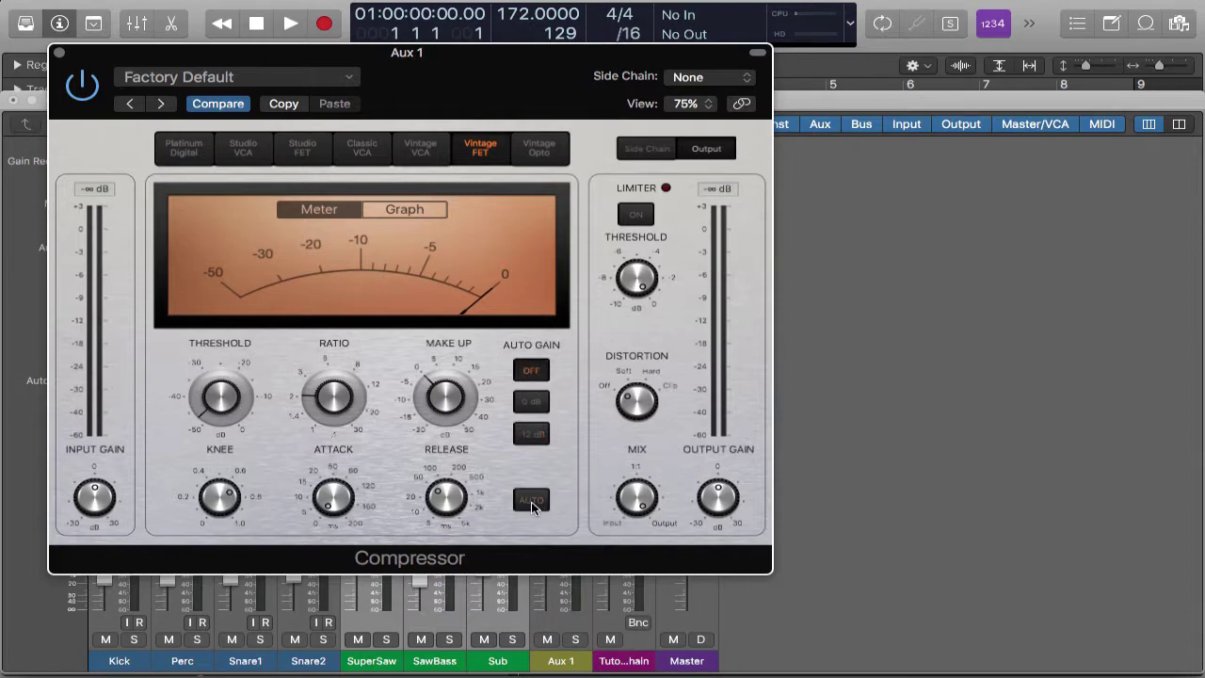
# - Set the compressor's side chain source to Audio 1 - Kick, and close the compressor and the mixer
pyautogui.click(740, 78)
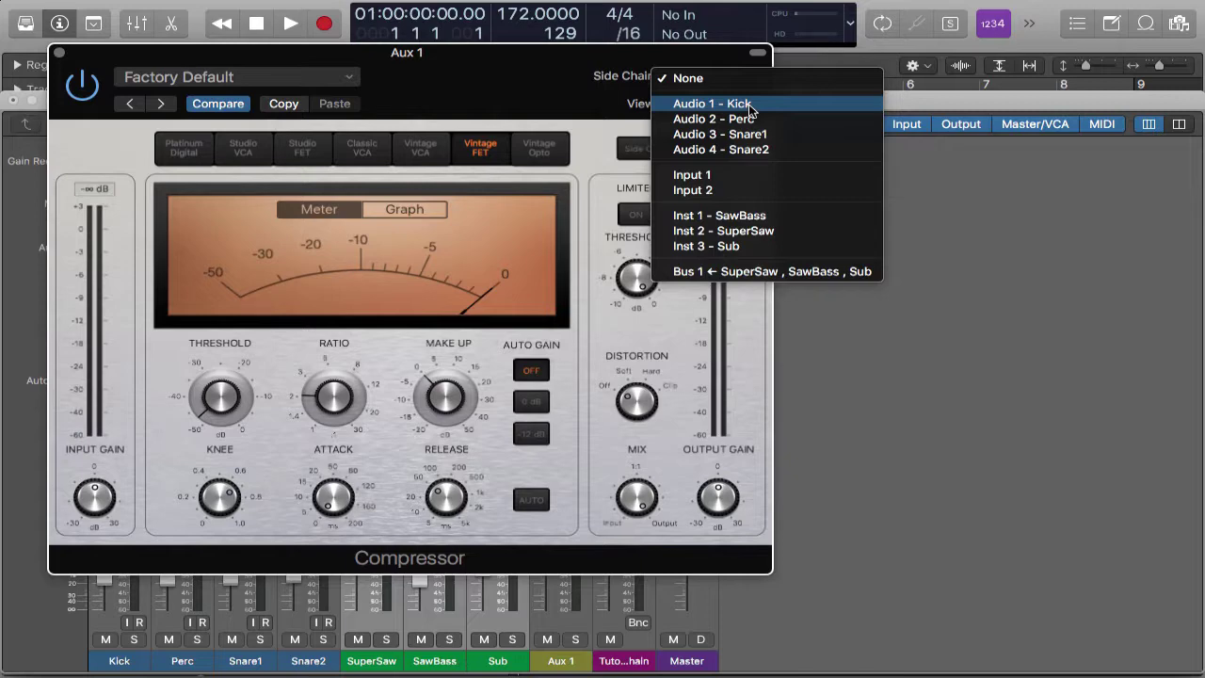
pyautogui.click(751, 105)
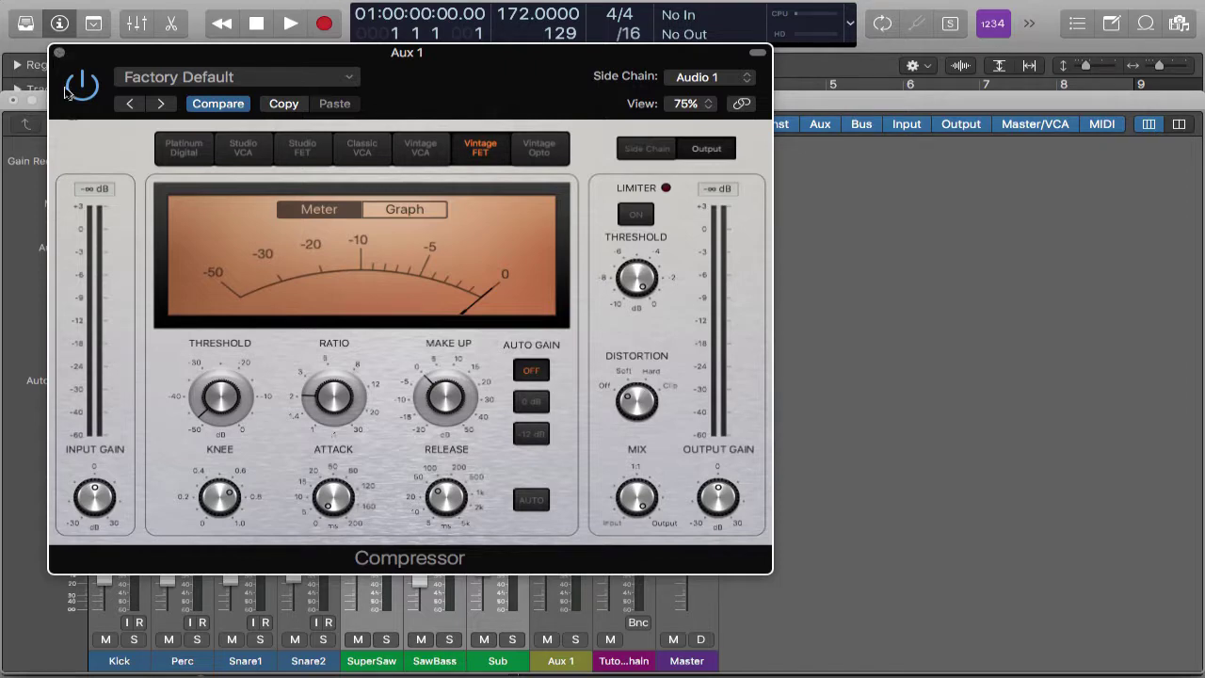
pyautogui.click(60, 53)
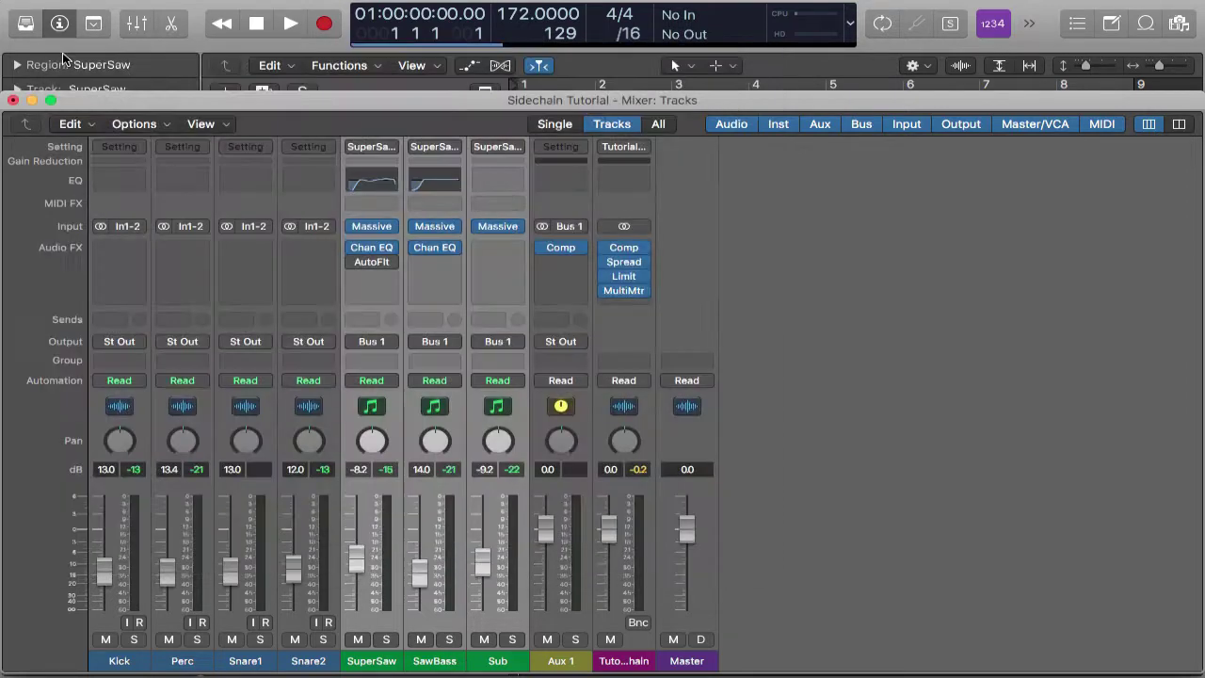
pyautogui.click(12, 100)
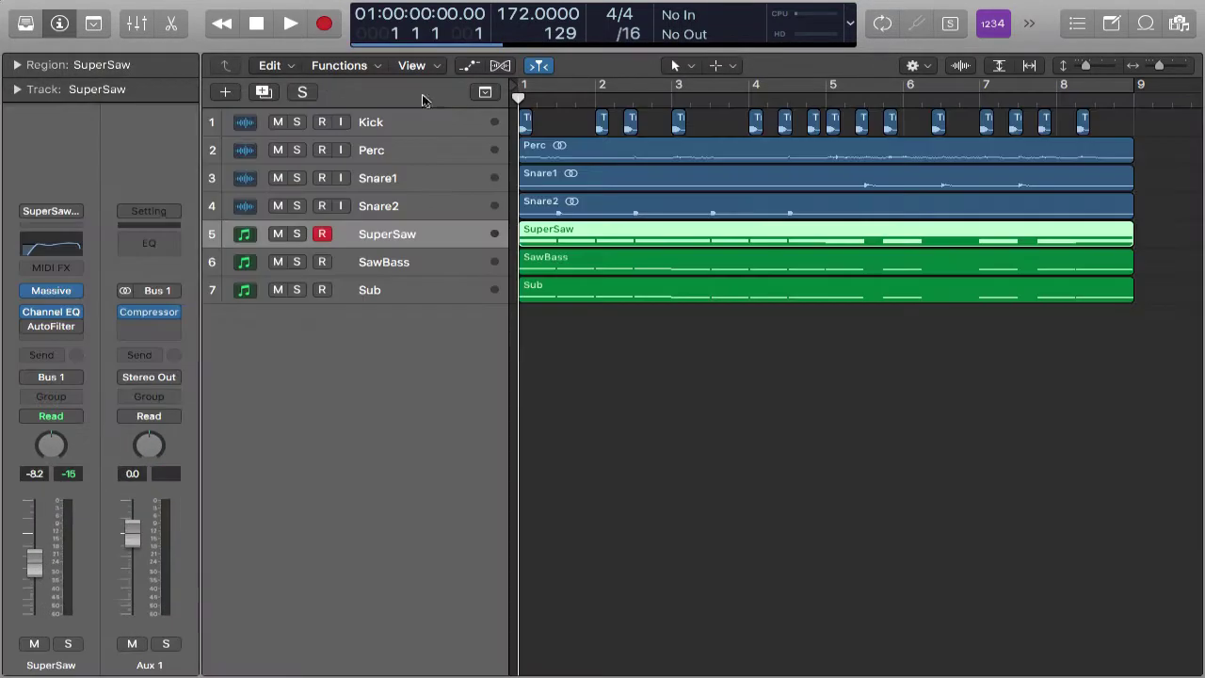
# - Play the arrangement to hear the kick sidechain, and return the playhead to the start
pyautogui.press('space')
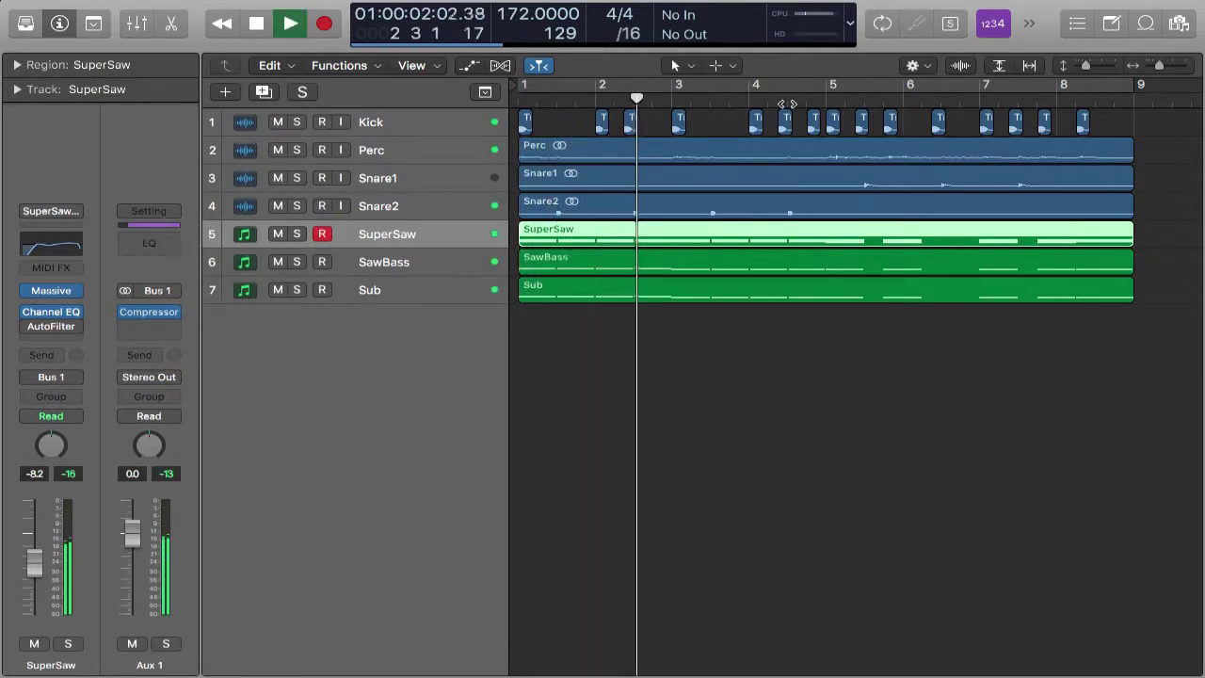
pyautogui.click(843, 85)
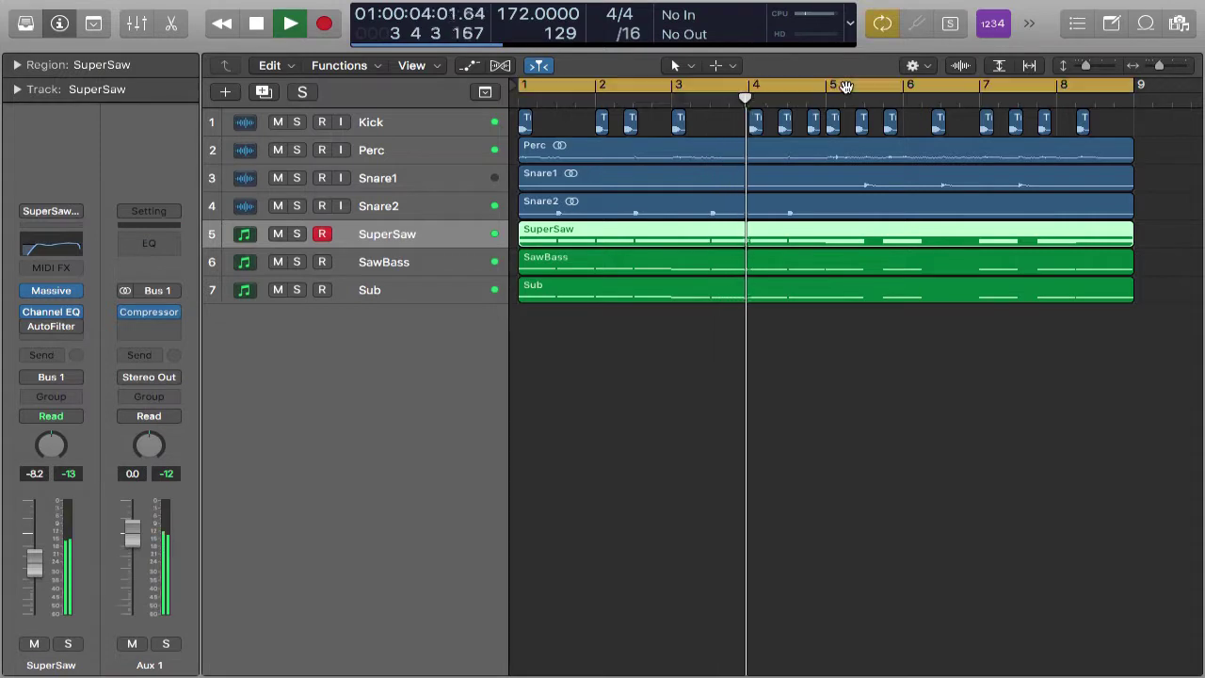
pyautogui.click(846, 87)
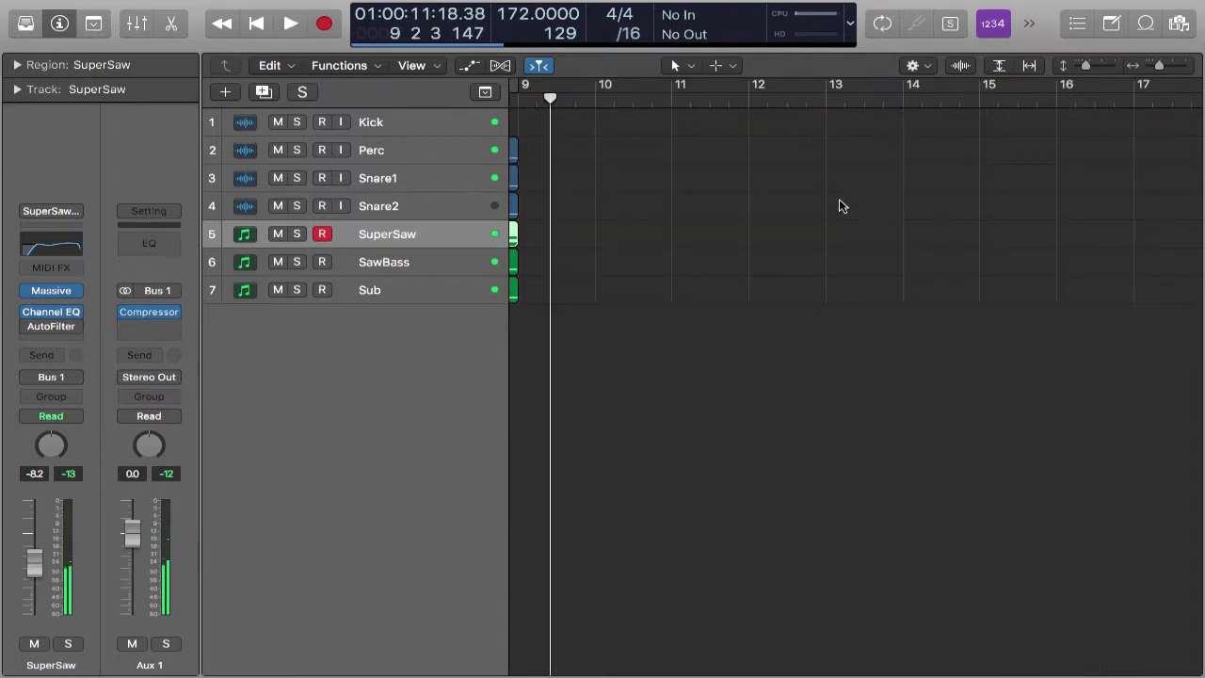
pyautogui.press('space')
pyautogui.press('Return')
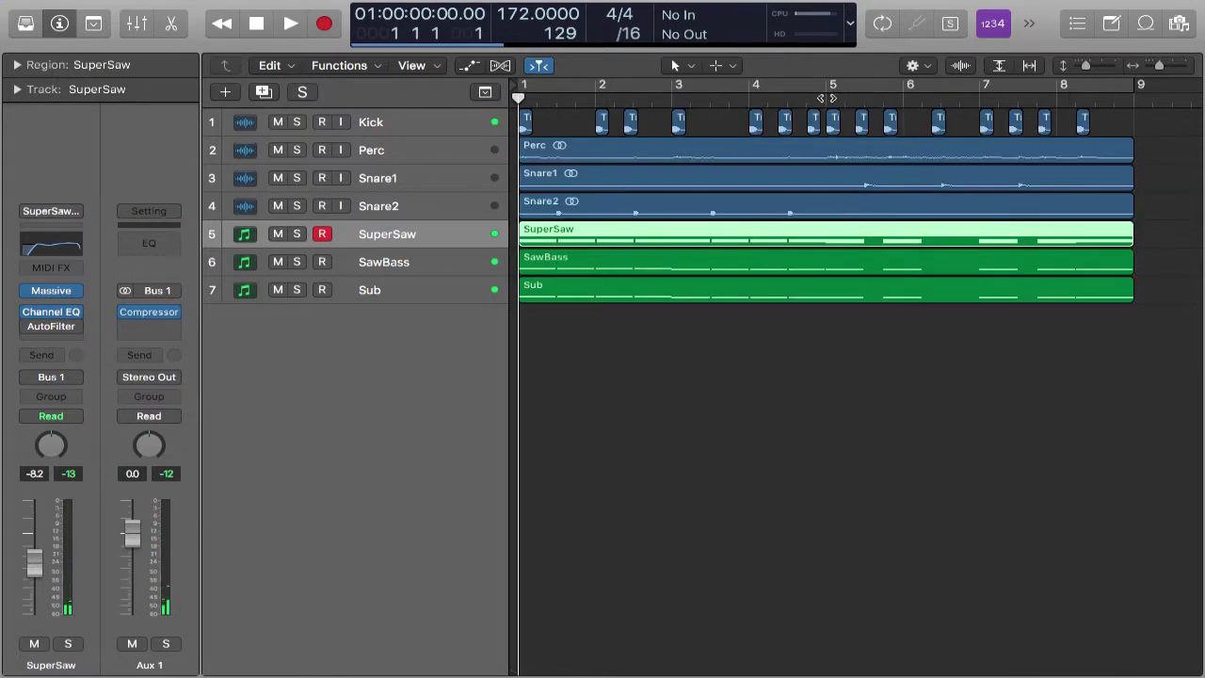
# - Turn on cycling for bars 1 to 9 and set the Aux 1 compressor's release to 18 ms while listening to playback
pyautogui.click(150, 312)
pyautogui.click(926, 88)
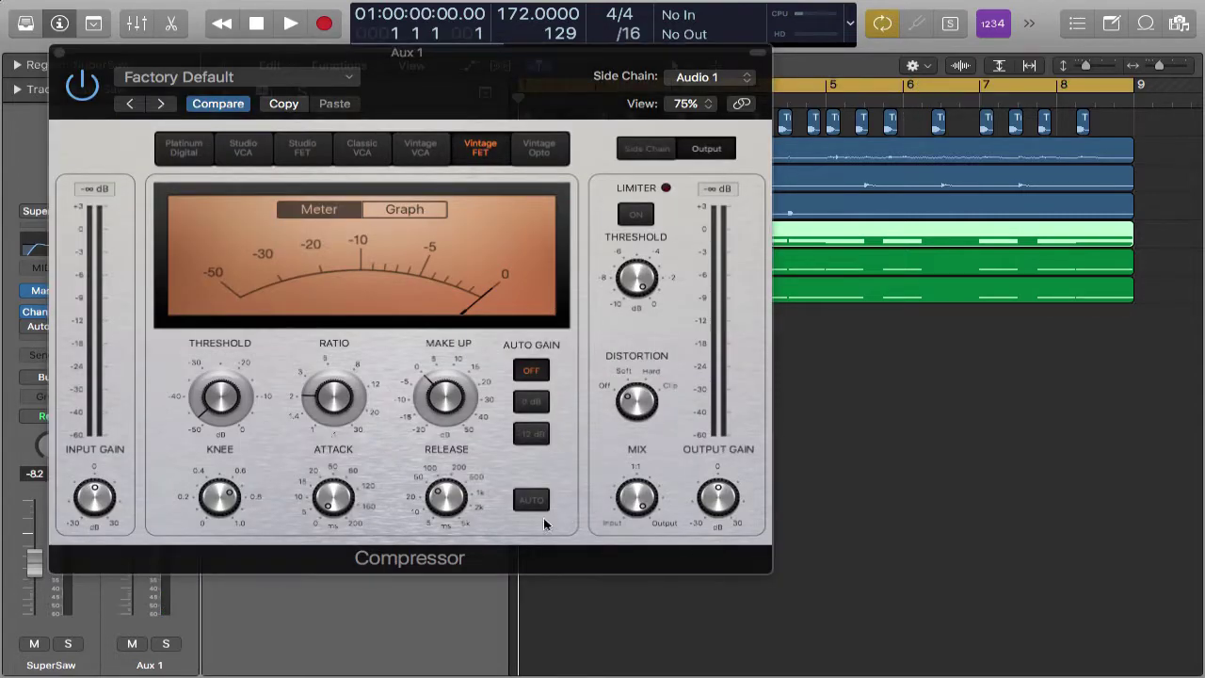
pyautogui.moveTo(450, 505)
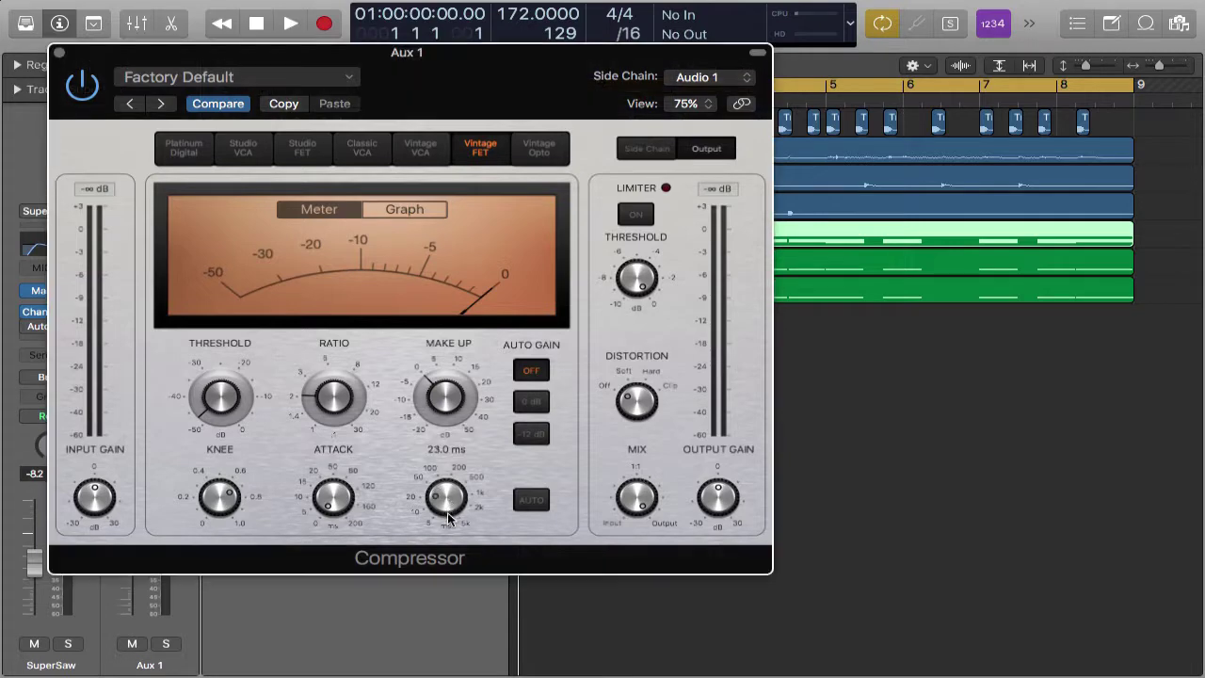
pyautogui.press('space')
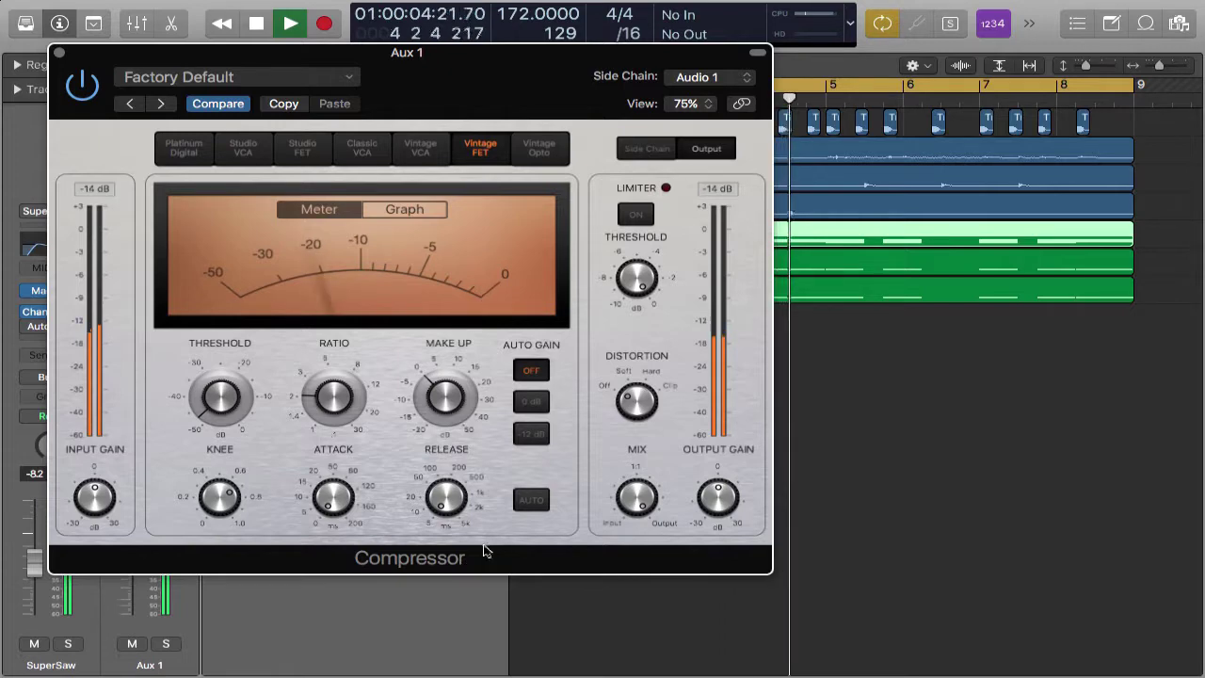
pyautogui.moveTo(445, 511); pyautogui.dragTo(436, 487)
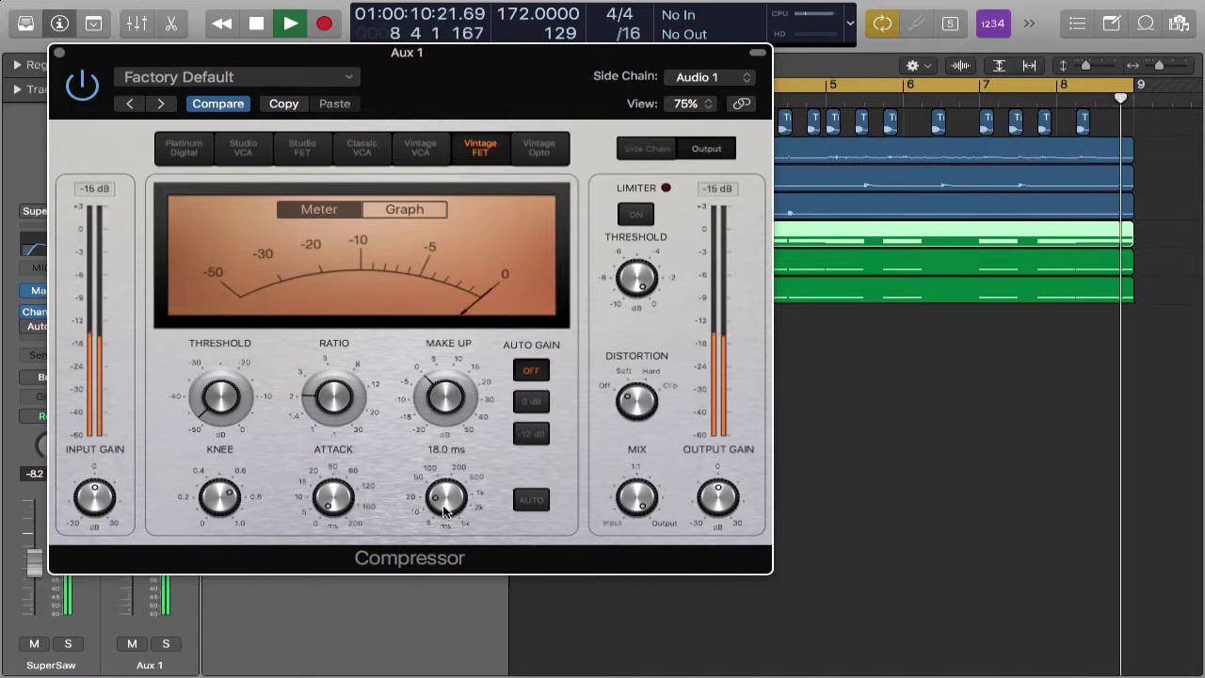
pyautogui.press('space')
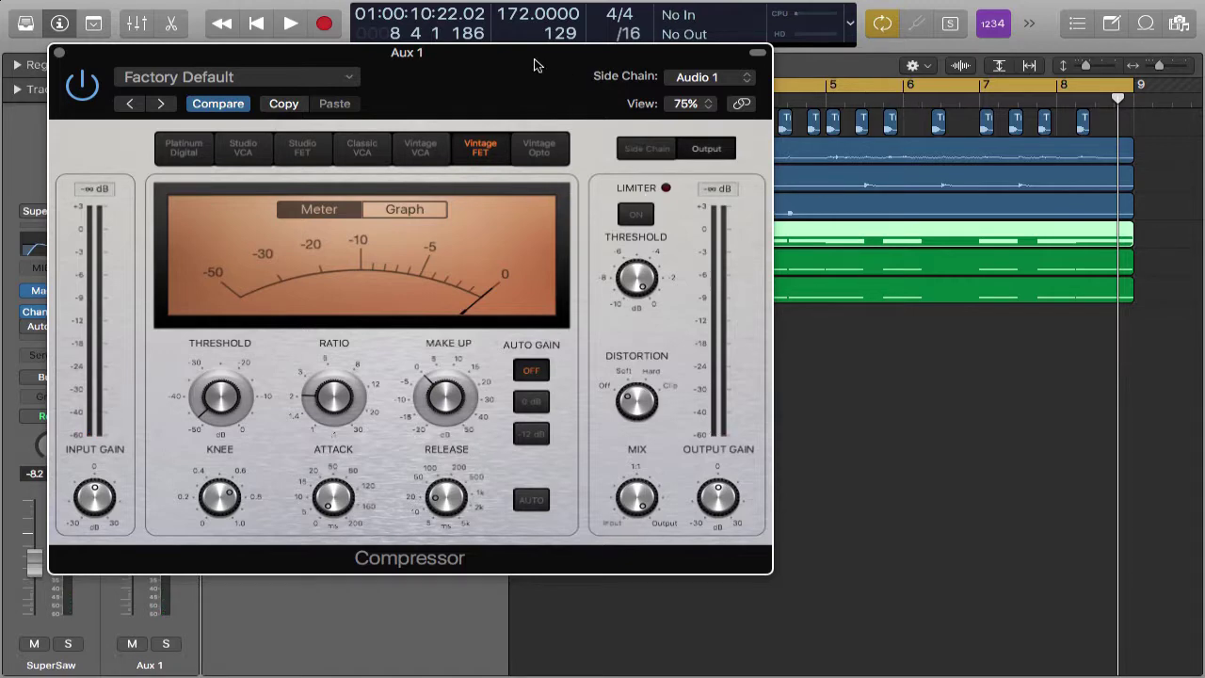
pyautogui.click(58, 56)
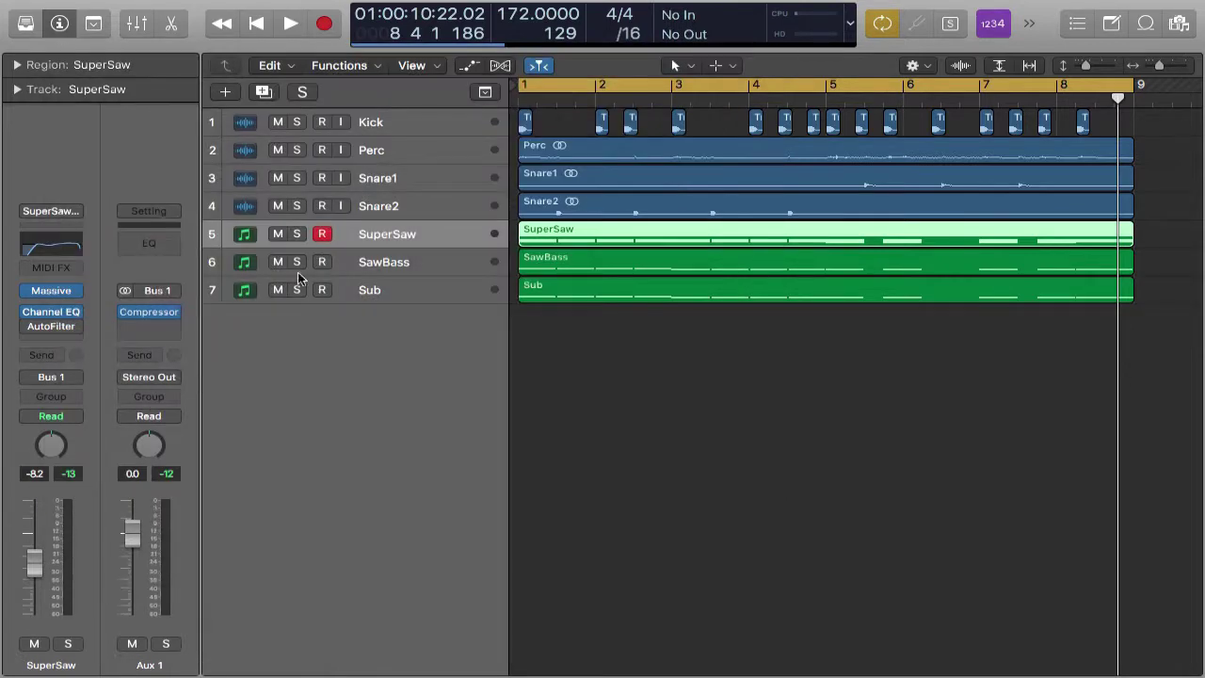
# - Insert a second stereo Compressor below the first on Aux 1, with Audio 4 - Snare2 as side chain source
pyautogui.click(173, 326)
pyautogui.click(205, 363)
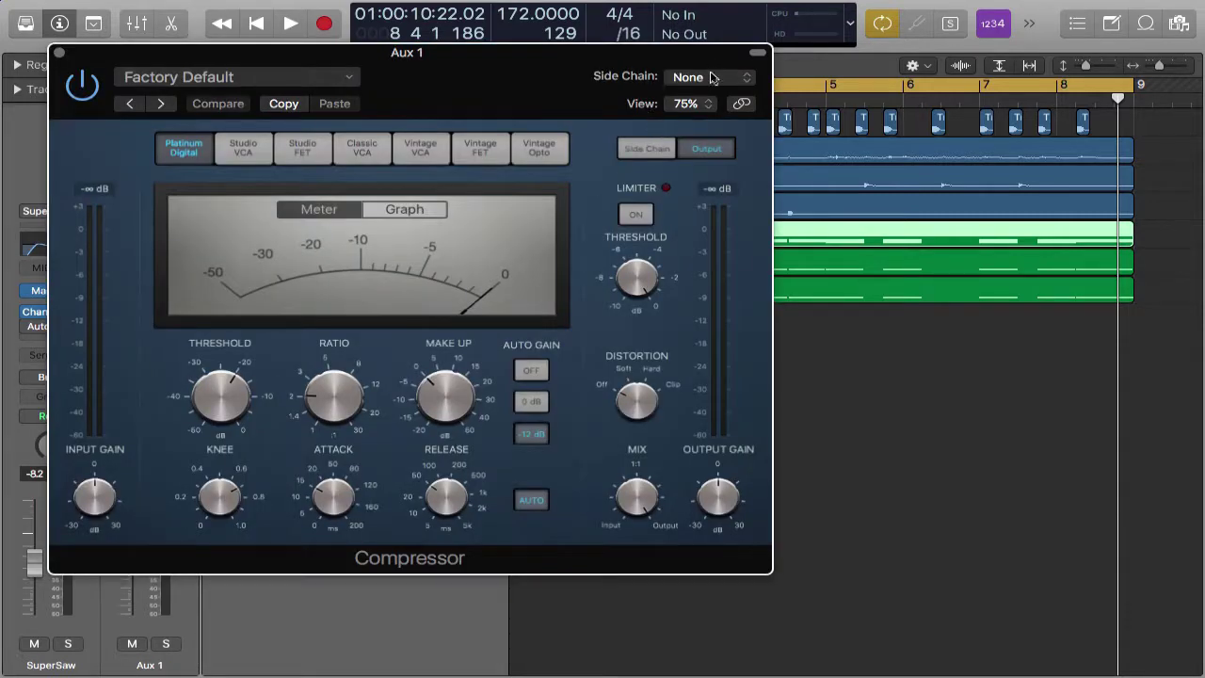
pyautogui.click(711, 78)
pyautogui.click(740, 151)
# - Clear the compressor out of the way and zoom the track heights to examine the Snare1 and Snare2 waveforms
pyautogui.moveTo(513, 59); pyautogui.dragTo(1015, 197)
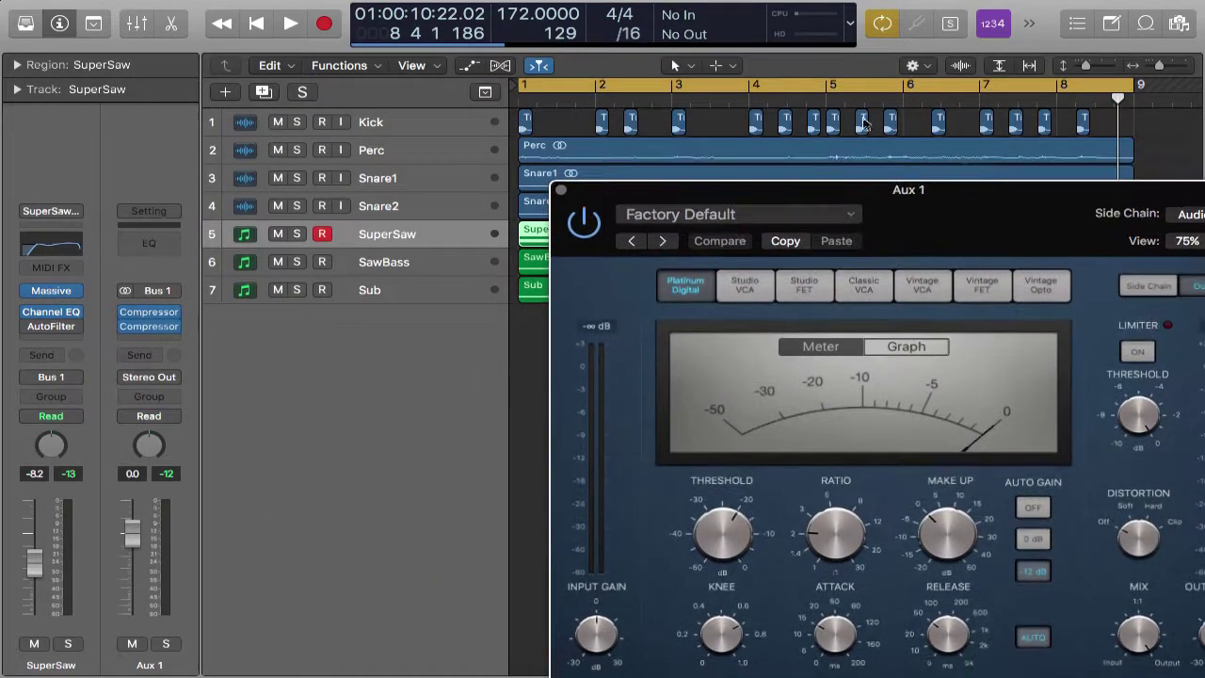
pyautogui.press('super+Down')
pyautogui.press('super+Down')
pyautogui.press('super+Down')
pyautogui.press('super+Down')
pyautogui.press('super+Down')
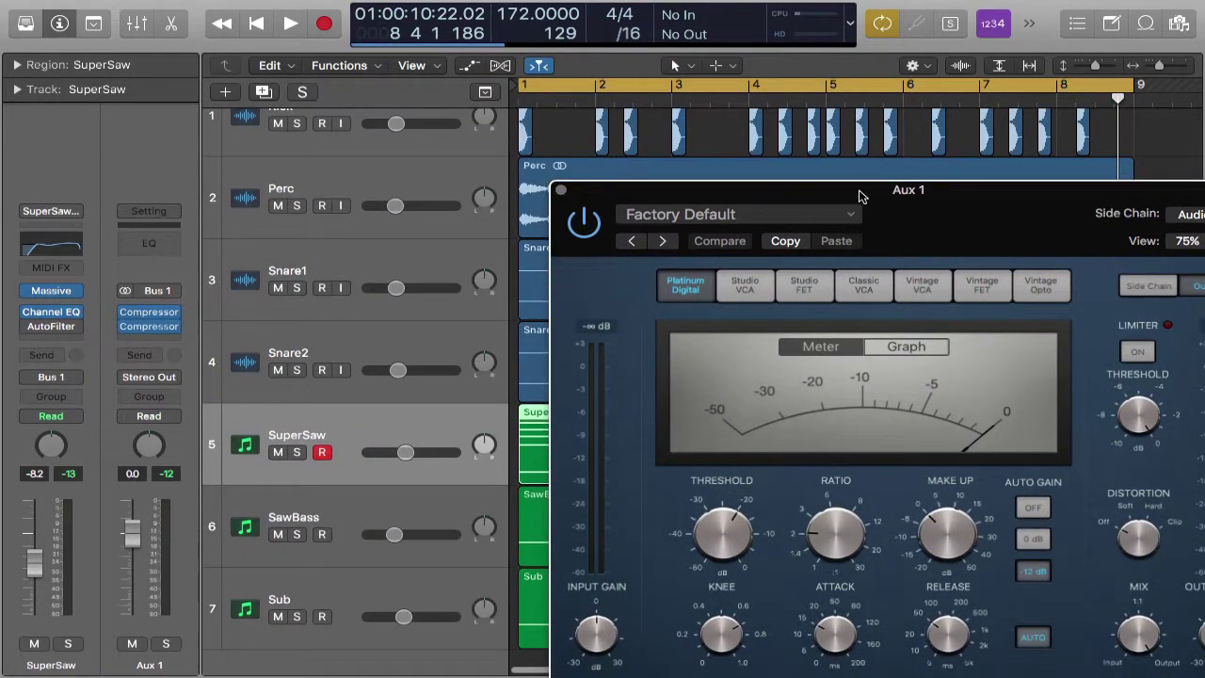
pyautogui.moveTo(859, 195); pyautogui.dragTo(950, 115)
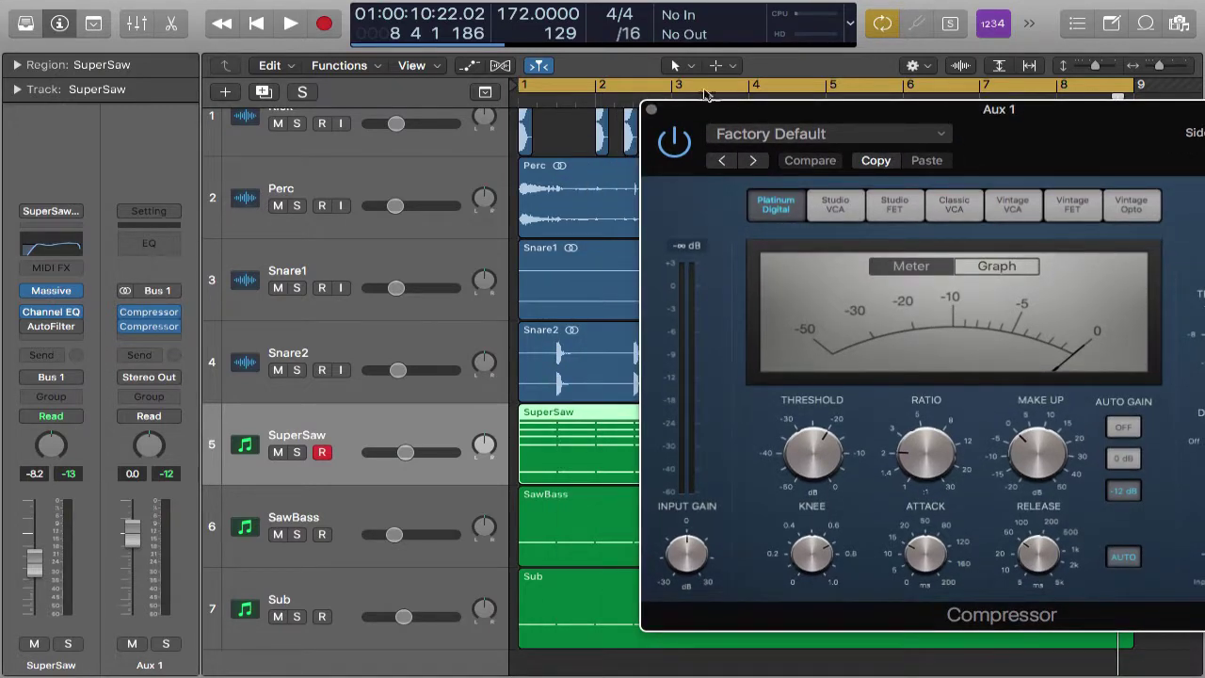
pyautogui.click(652, 110)
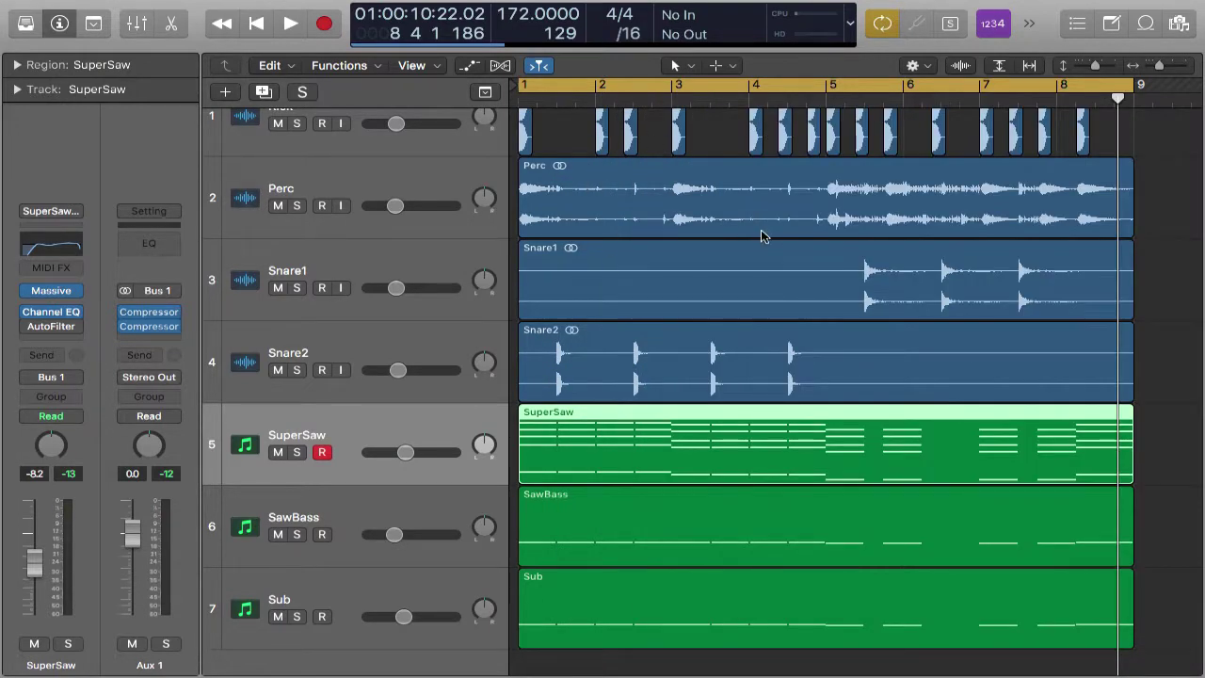
pyautogui.press('super+Up')
pyautogui.press('super+Up')
pyautogui.press('super+Up')
pyautogui.click(421, 252)
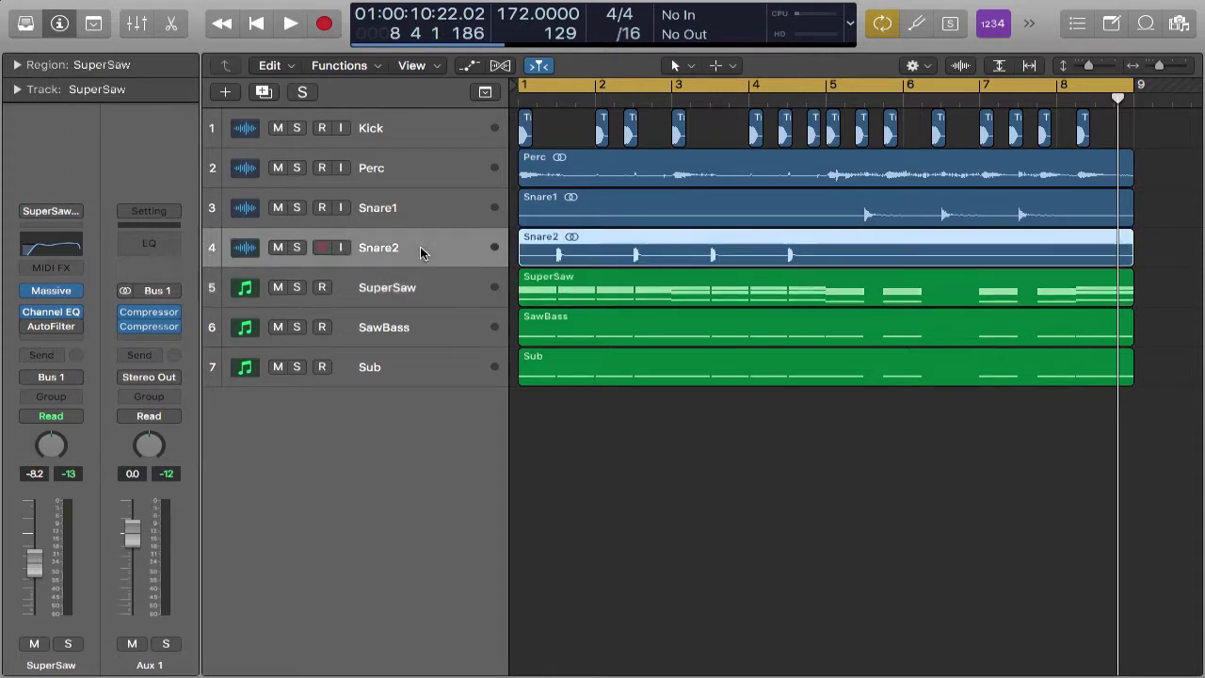
pyautogui.click(386, 216)
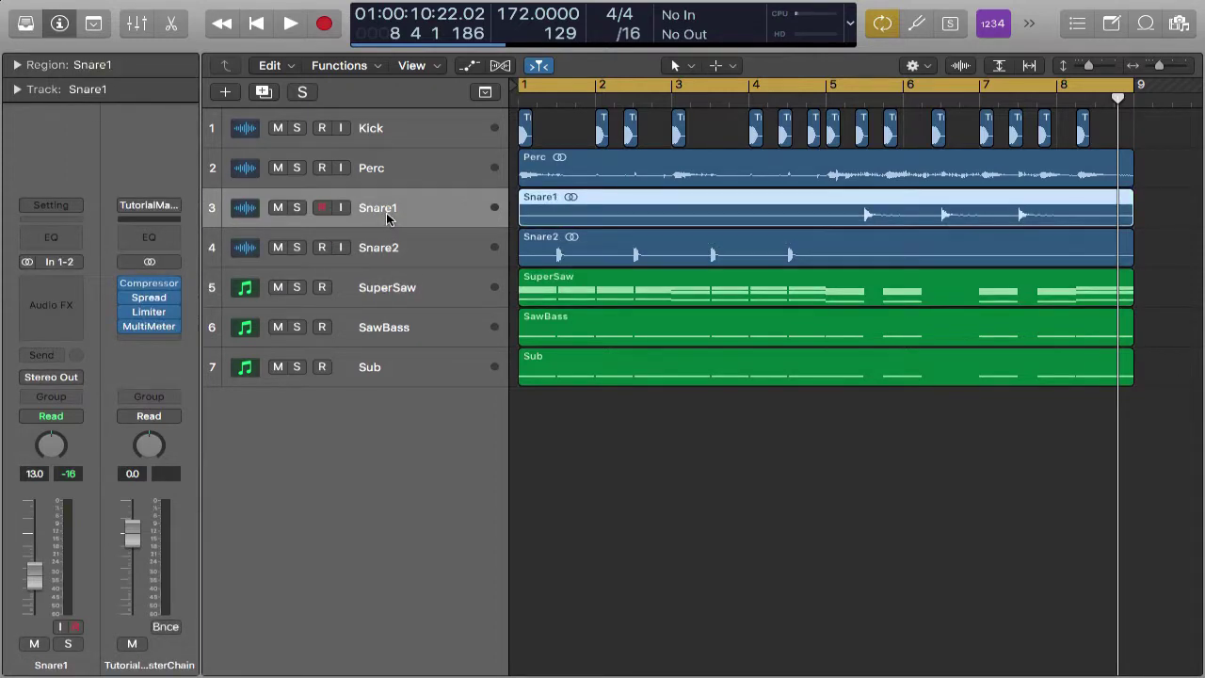
# - Reopen the second Aux 1 compressor from the mixer, switch it to Vintage FET and set its threshold to -50 dB
pyautogui.press('x')
pyautogui.click(562, 266)
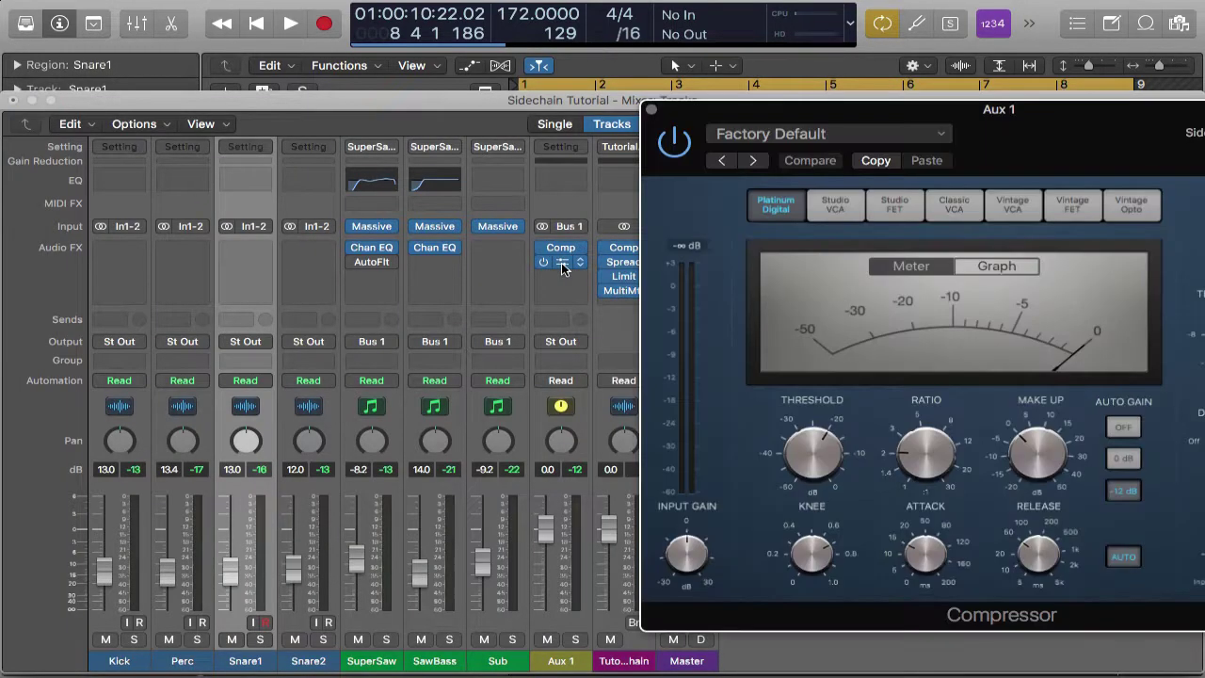
pyautogui.click(1062, 203)
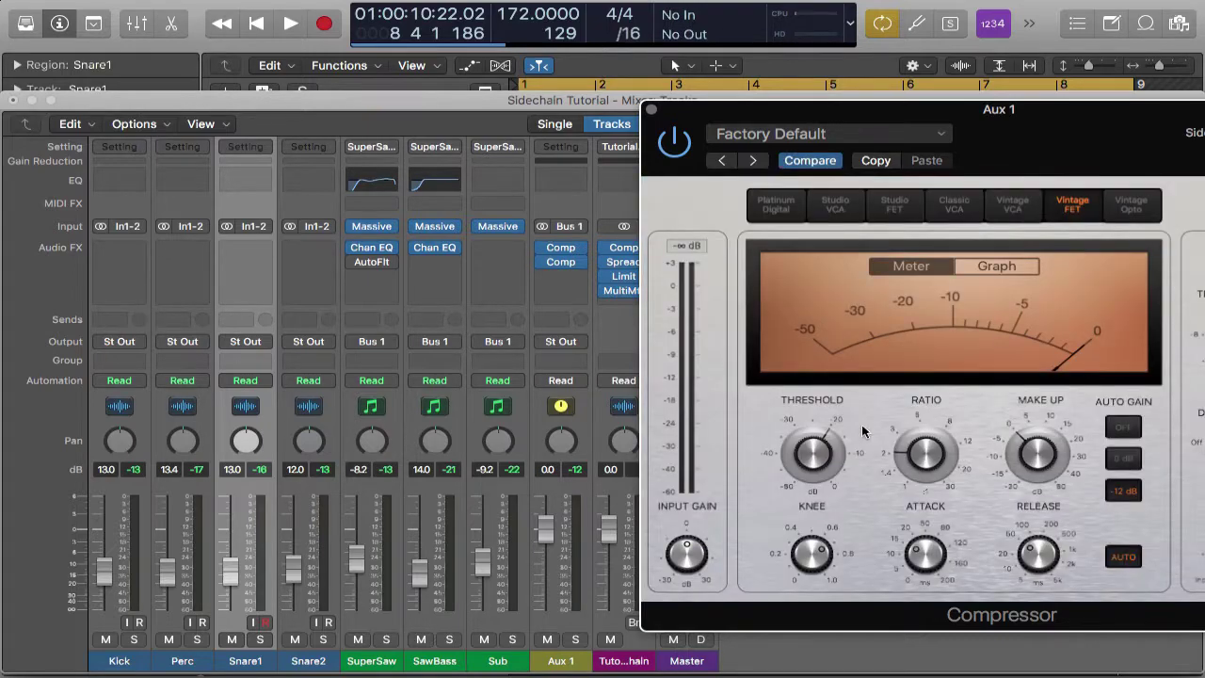
pyautogui.moveTo(934, 118); pyautogui.dragTo(432, 97)
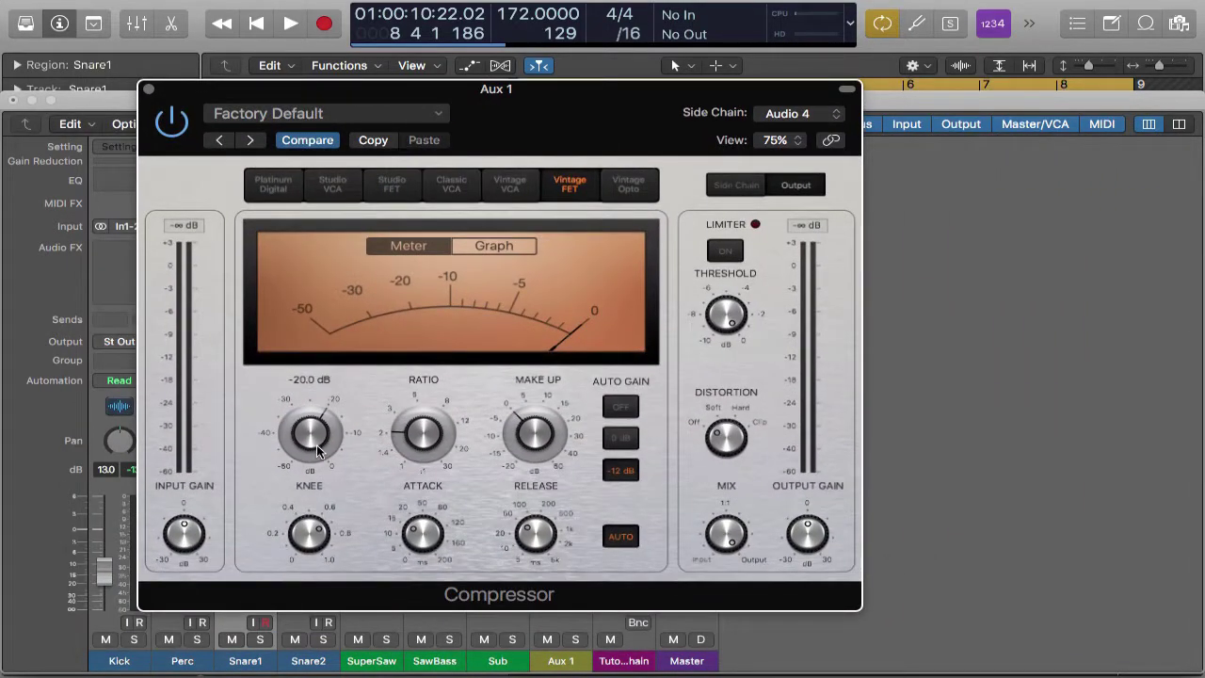
pyautogui.moveTo(315, 446); pyautogui.dragTo(348, 655)
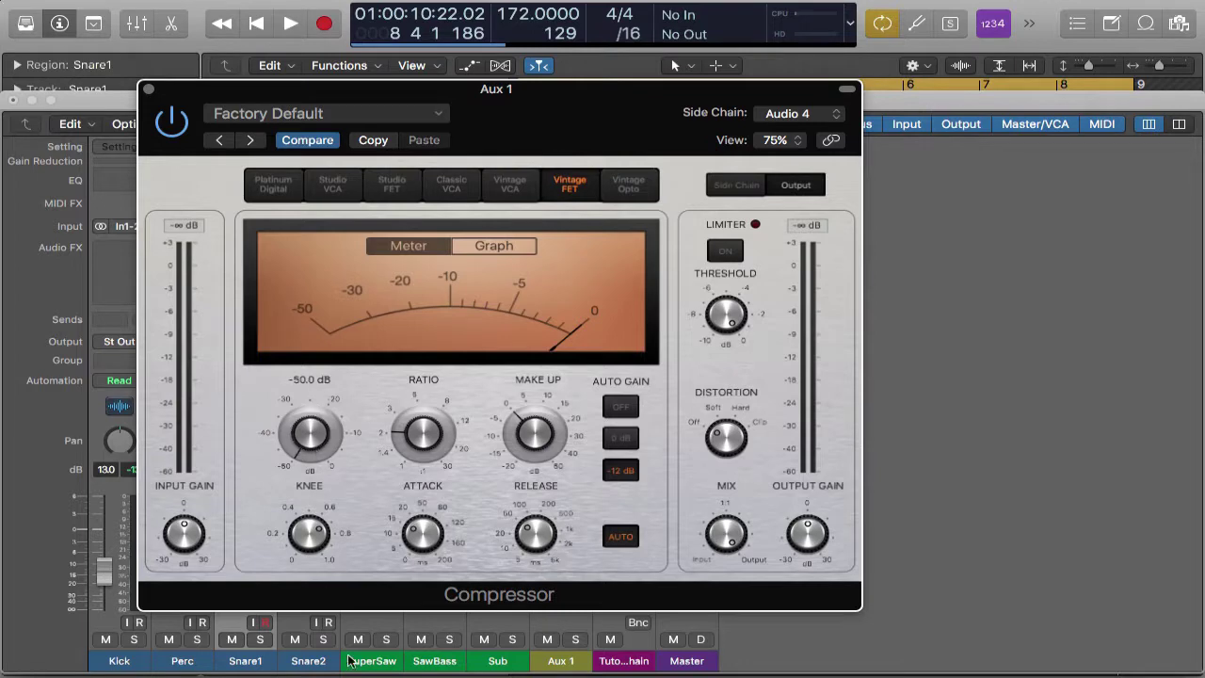
# - Turn off auto release and auto gain on the second Aux 1 compressor and close it along with the mixer
pyautogui.click(620, 536)
pyautogui.click(619, 410)
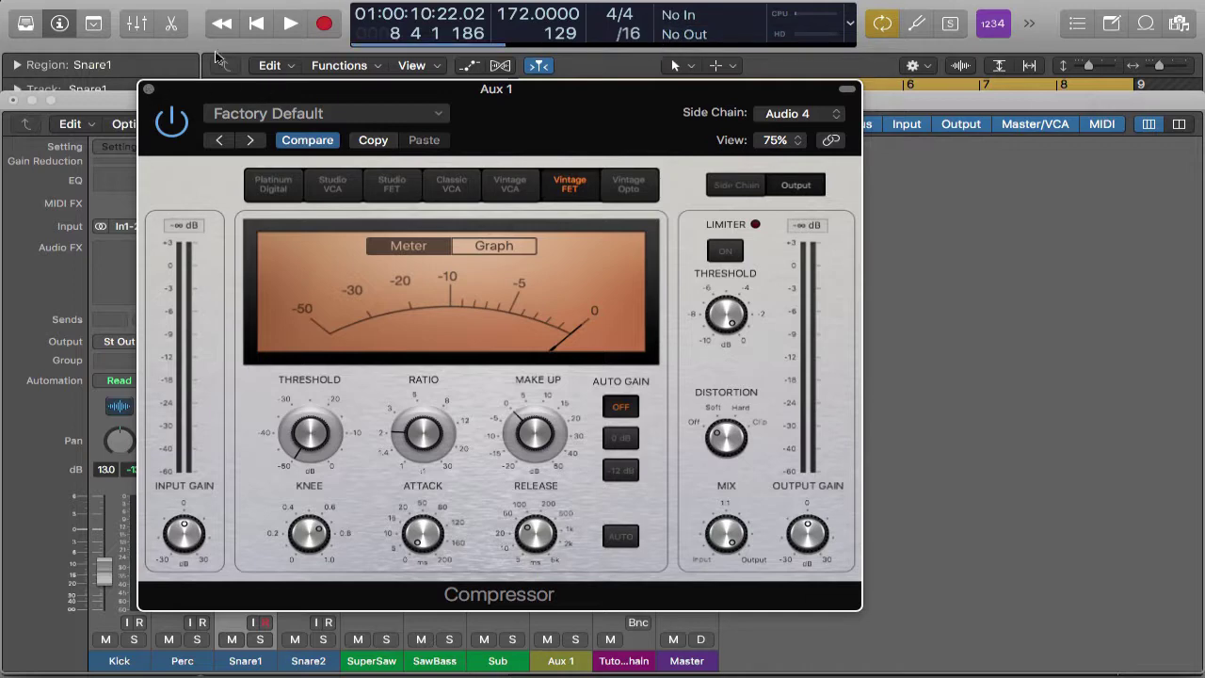
pyautogui.click(149, 89)
pyautogui.click(13, 100)
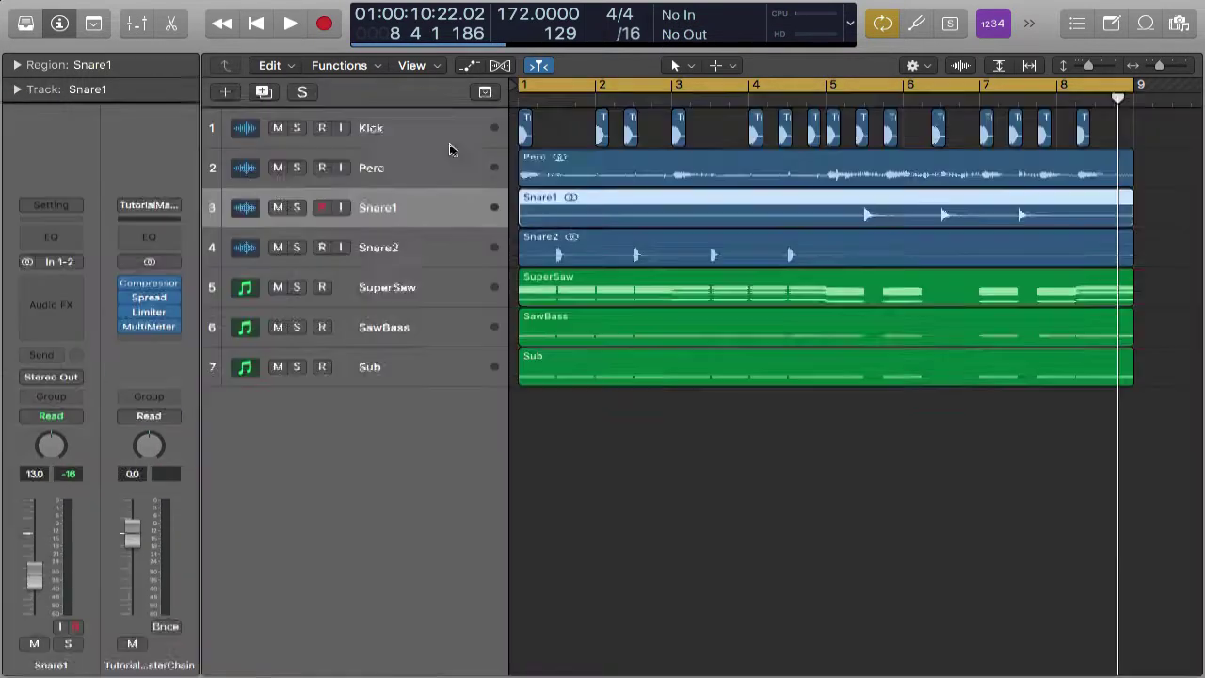
# - Play the cycled section to hear the two-compressor ducking and return the playhead to the start of bar 1
pyautogui.press('space')
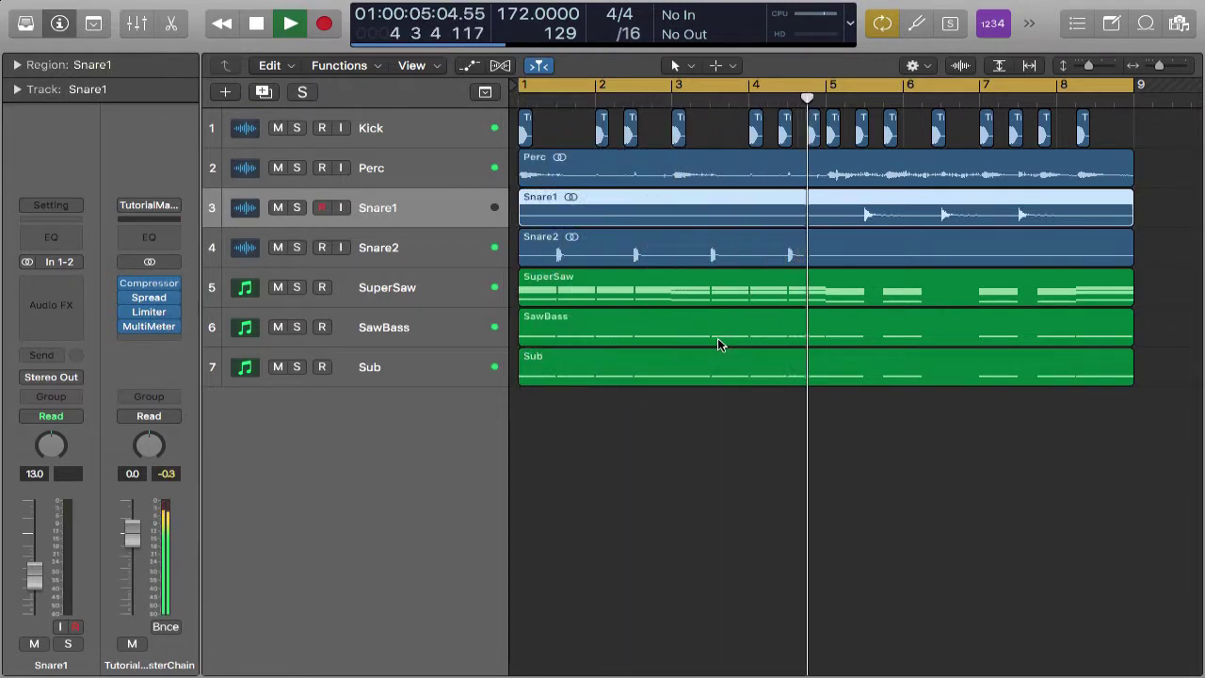
pyautogui.press('space')
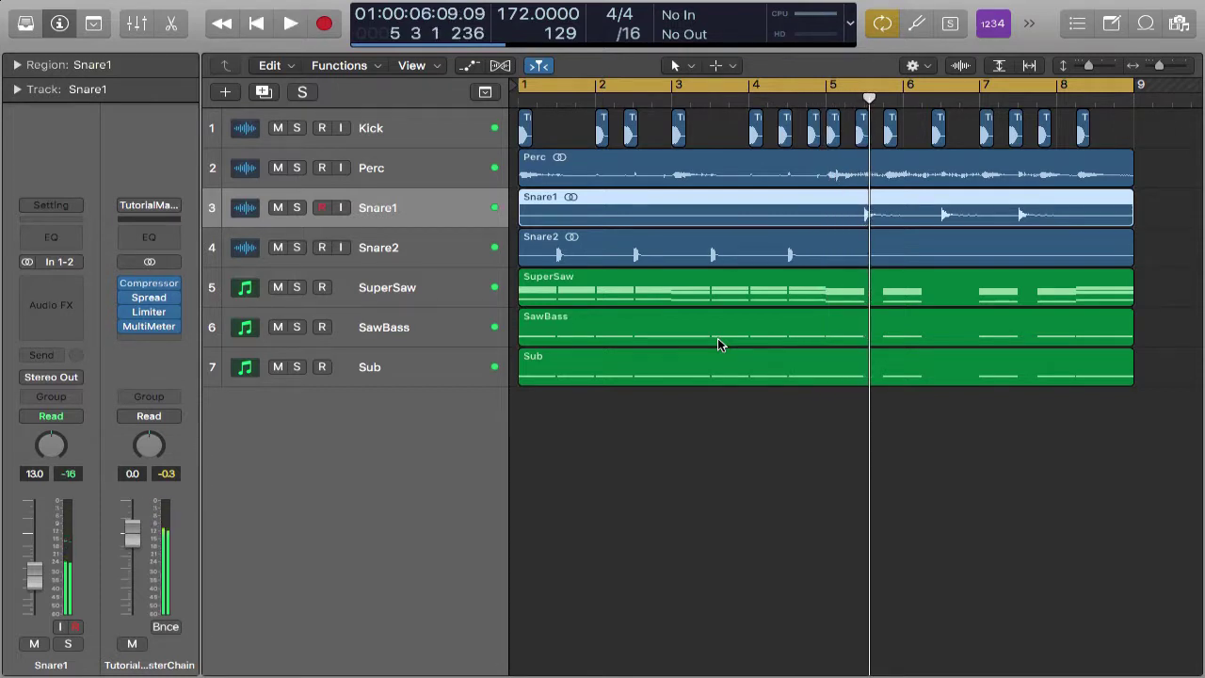
pyautogui.press('Return')
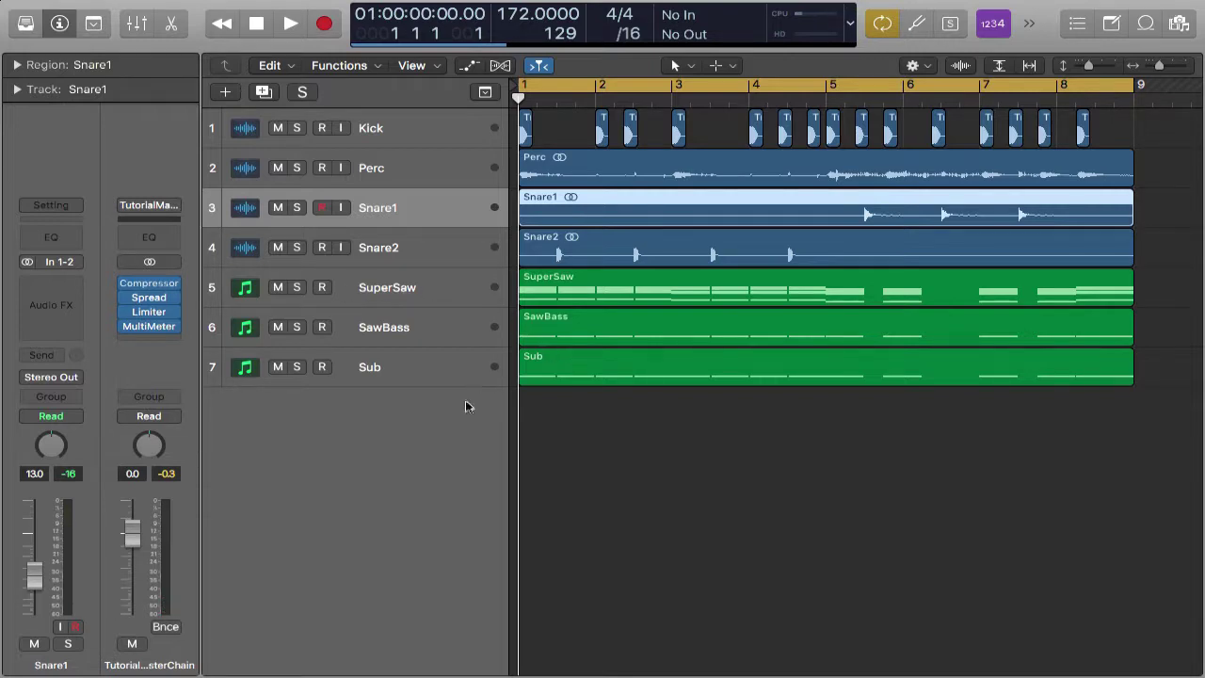
# - Remove the second Compressor from Aux 1 in the mixer and close the mixer
pyautogui.press('super+2')
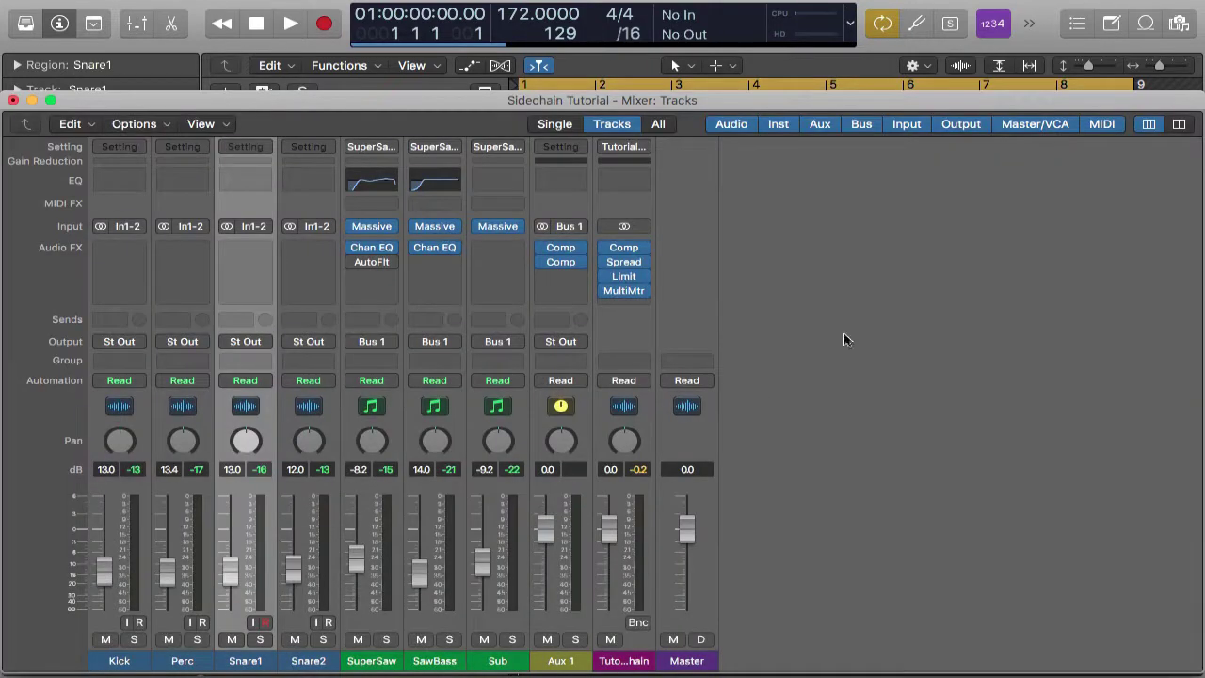
pyautogui.click(580, 262)
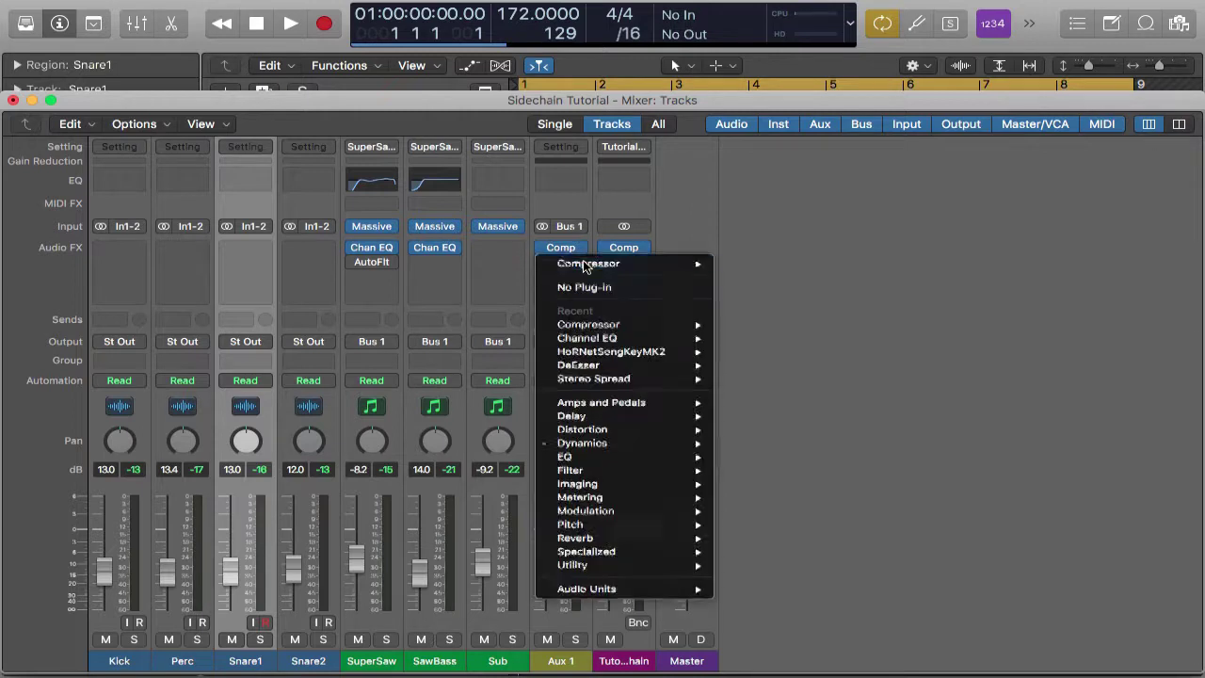
pyautogui.click(604, 286)
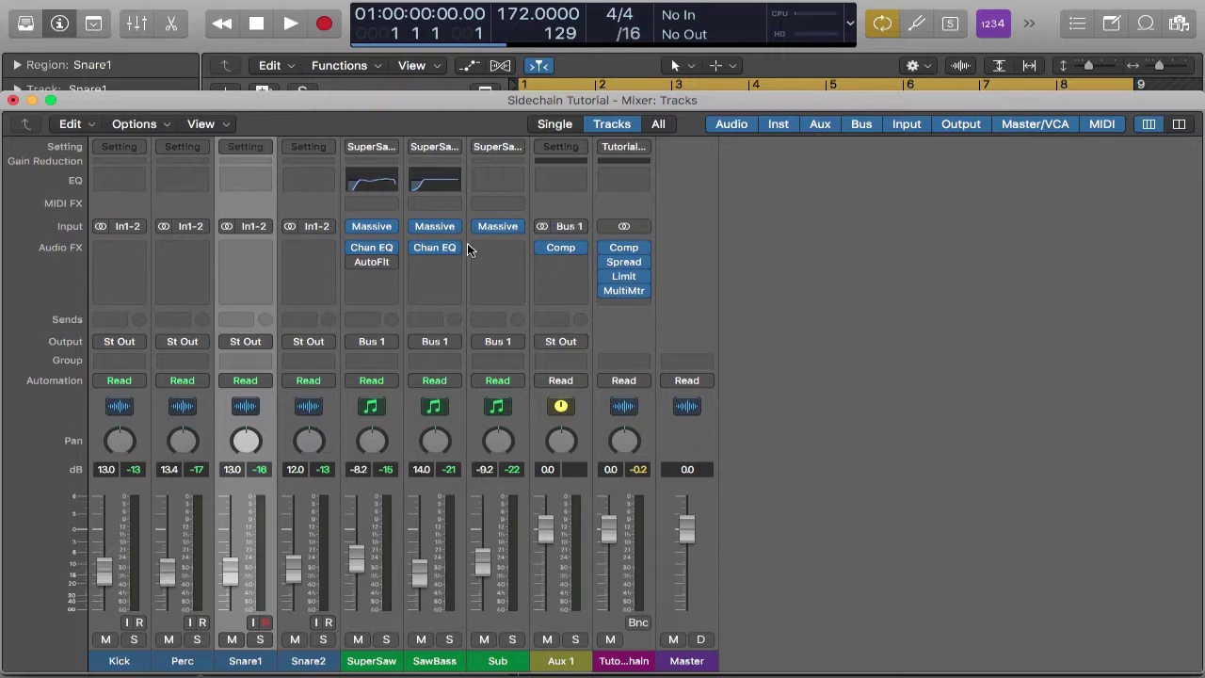
pyautogui.click(13, 99)
# - Duplicate the Kick track with its settings and copy all the kick regions onto the new track
pyautogui.click(442, 128)
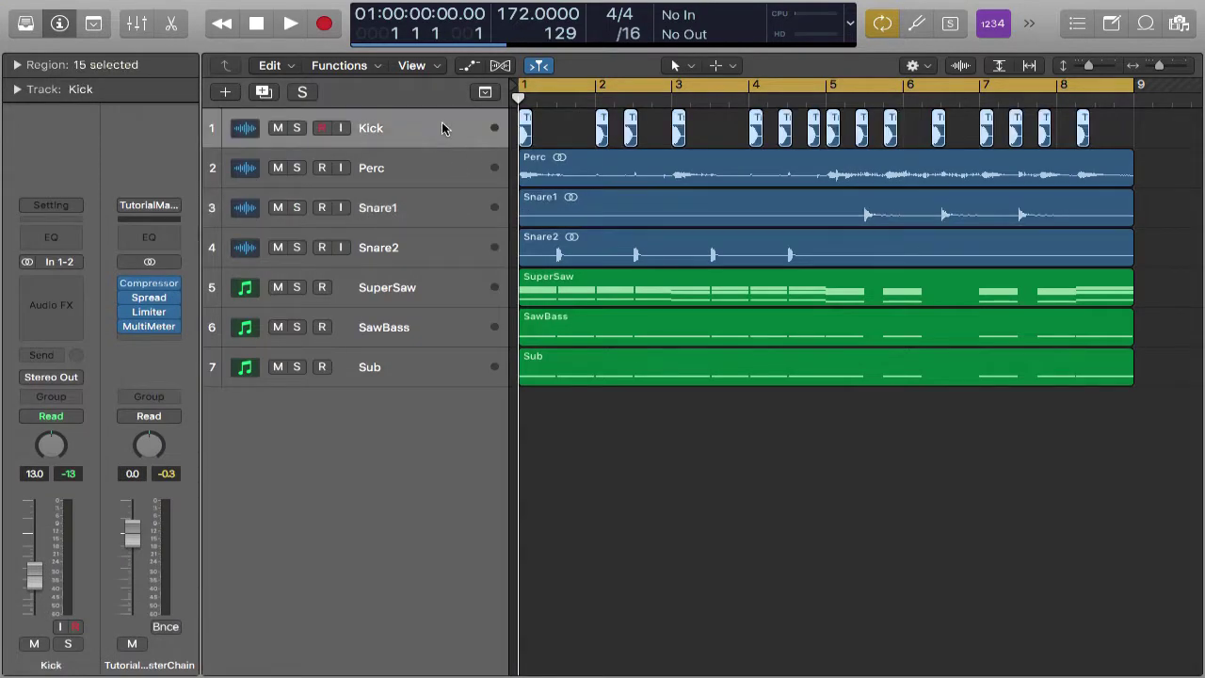
pyautogui.press('super+d')
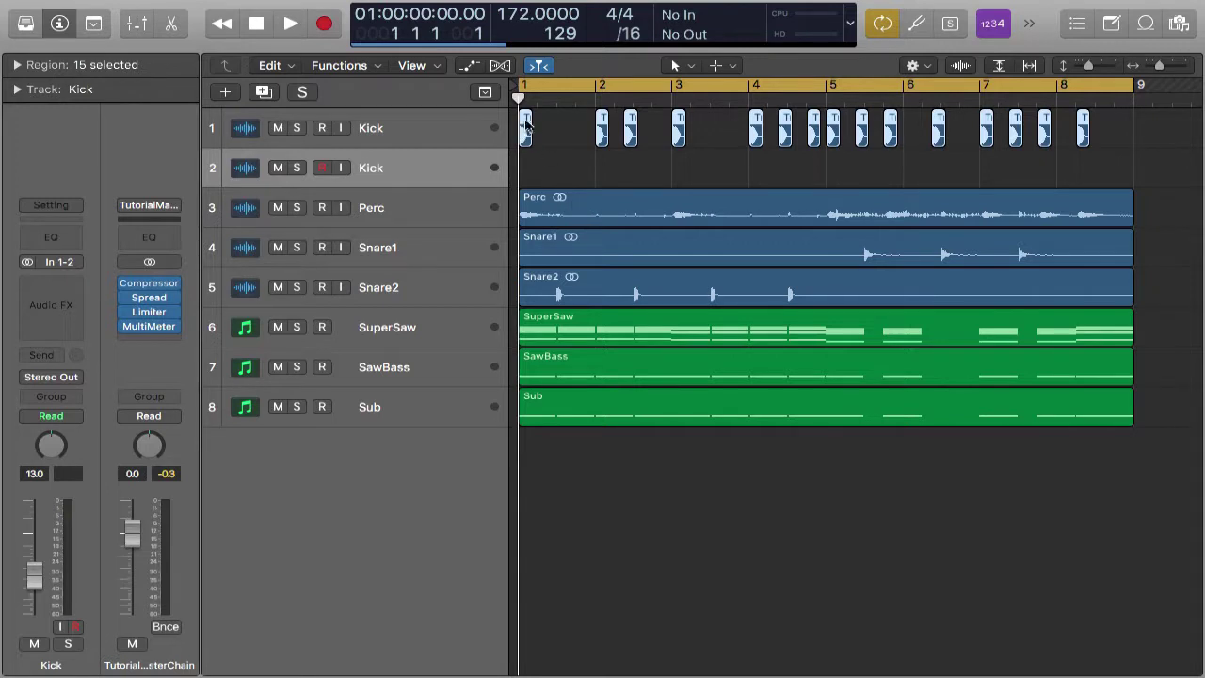
pyautogui.moveTo(525, 120); pyautogui.dragTo(527, 164)
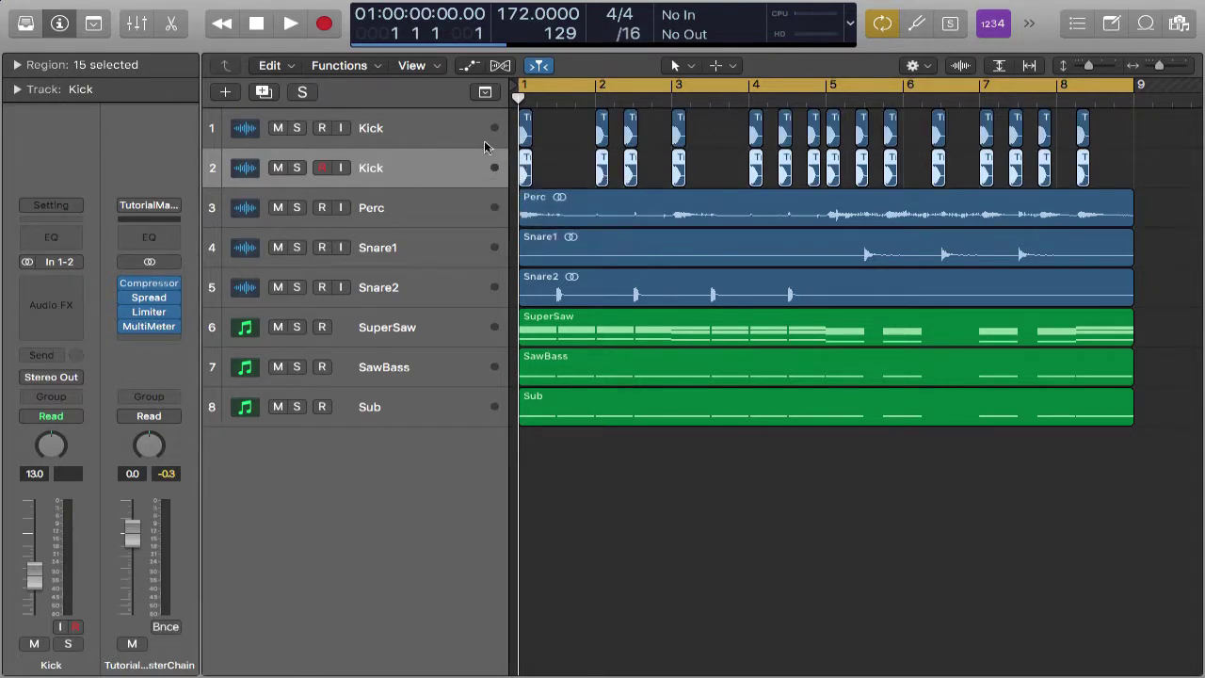
# - Rename the first Kick track as Trigger and set its output to No Output
pyautogui.doubleClick(387, 127)
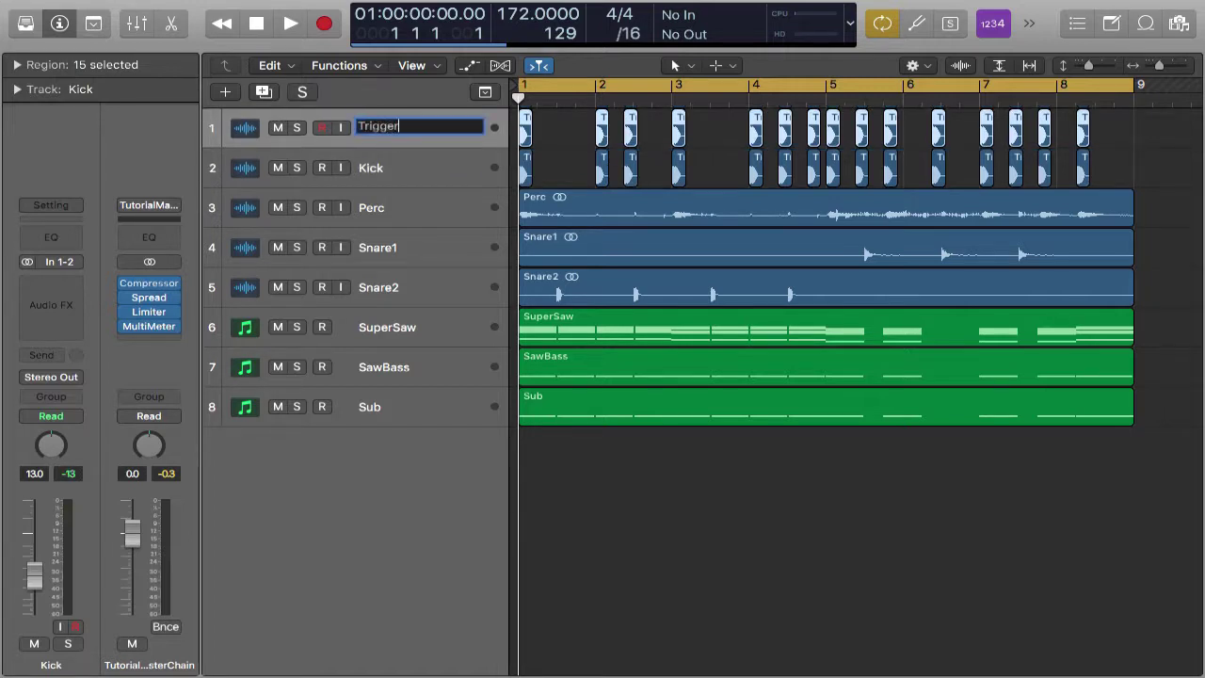
pyautogui.press('Return')
pyautogui.click(427, 172)
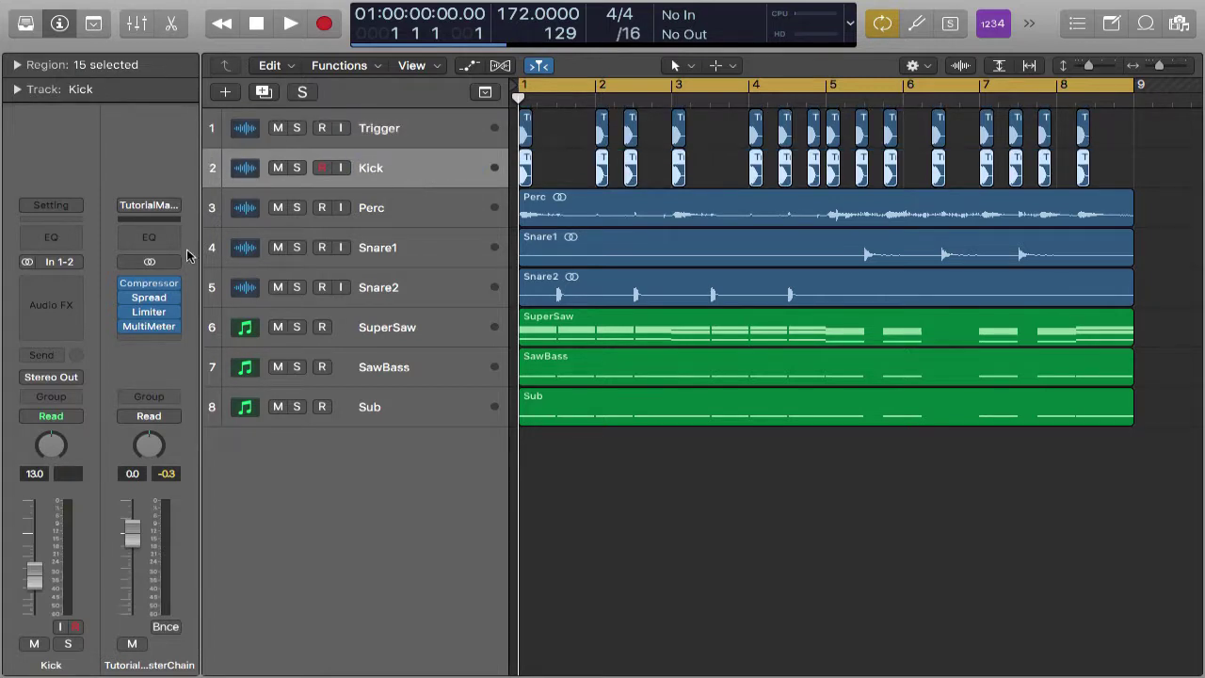
pyautogui.click(377, 132)
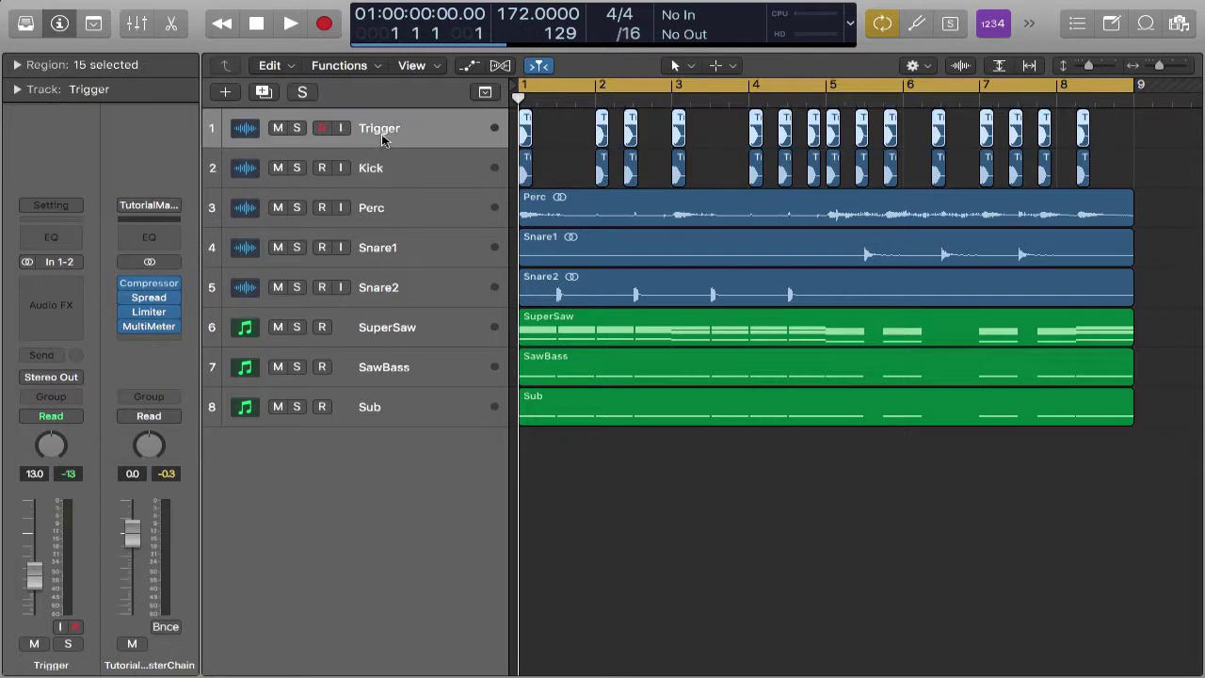
pyautogui.click(58, 380)
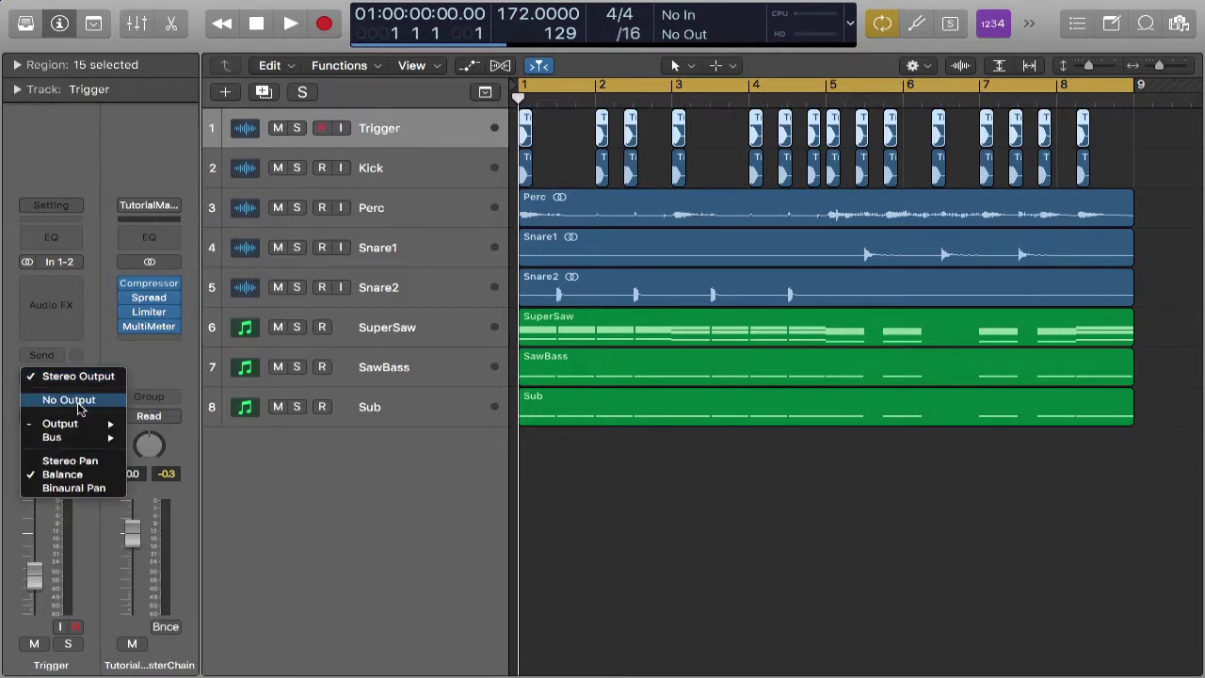
pyautogui.click(68, 399)
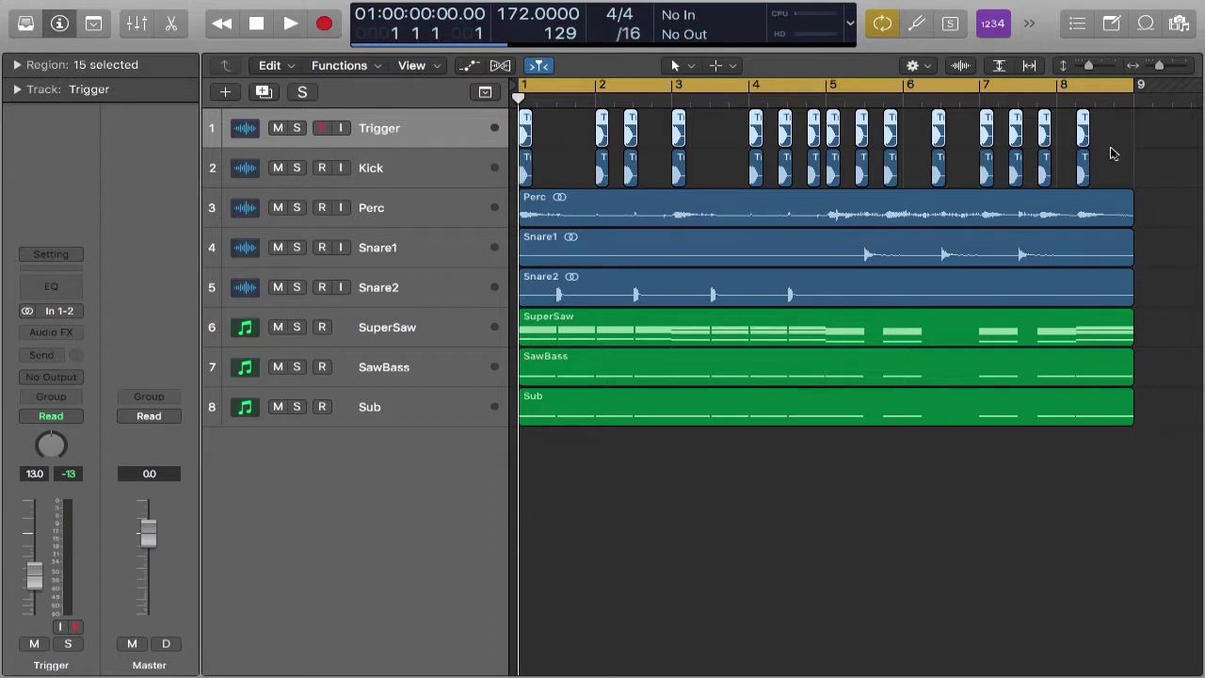
# - Select all regions on the Trigger track and trim their ends together so only the short start of each kick remains
pyautogui.click(1116, 153)
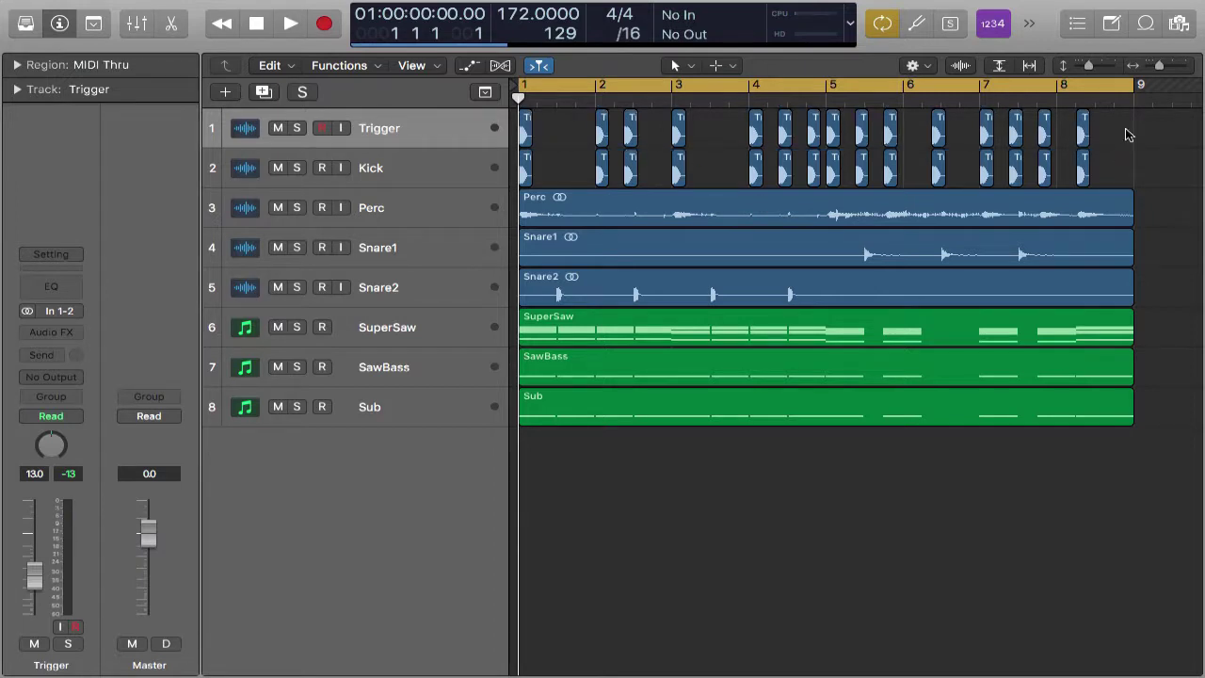
pyautogui.moveTo(1095, 137); pyautogui.dragTo(556, 134)
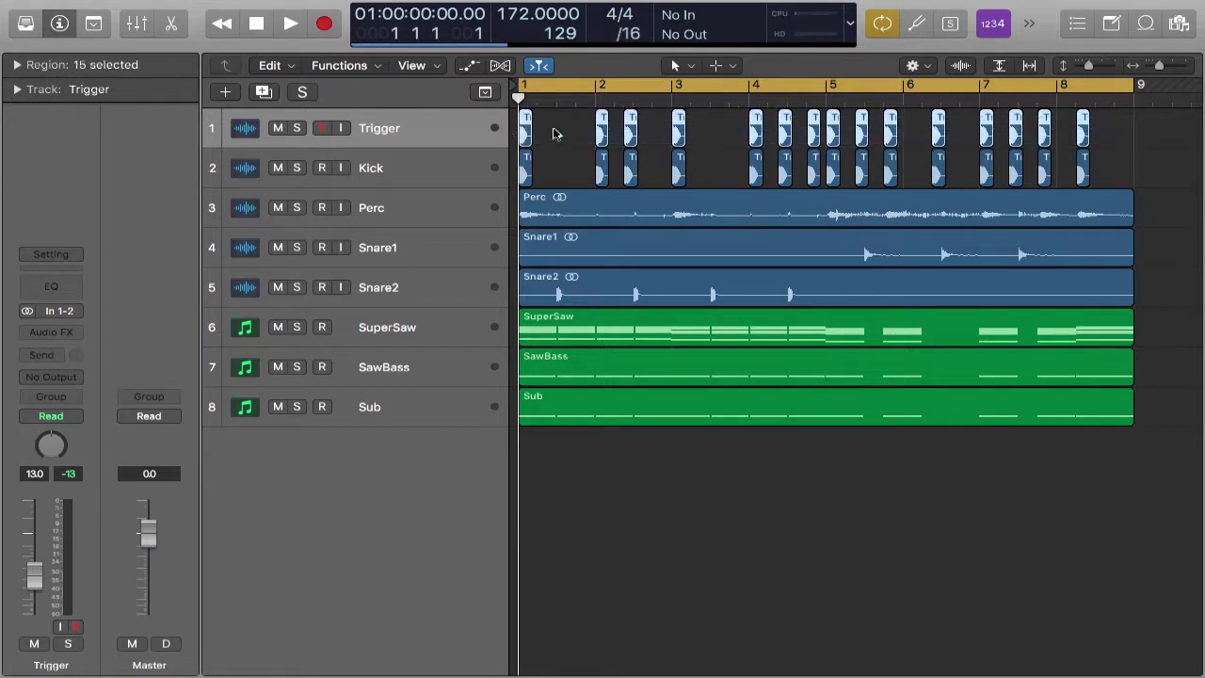
pyautogui.press('super+Right')
pyautogui.press('super+Right')
pyautogui.press('super+Right')
pyautogui.press('super+Right')
pyautogui.press('super+Right')
pyautogui.press('super+Right')
pyautogui.press('super+Right')
pyautogui.press('super+Right')
pyautogui.press('super+Right')
pyautogui.press('super+Right')
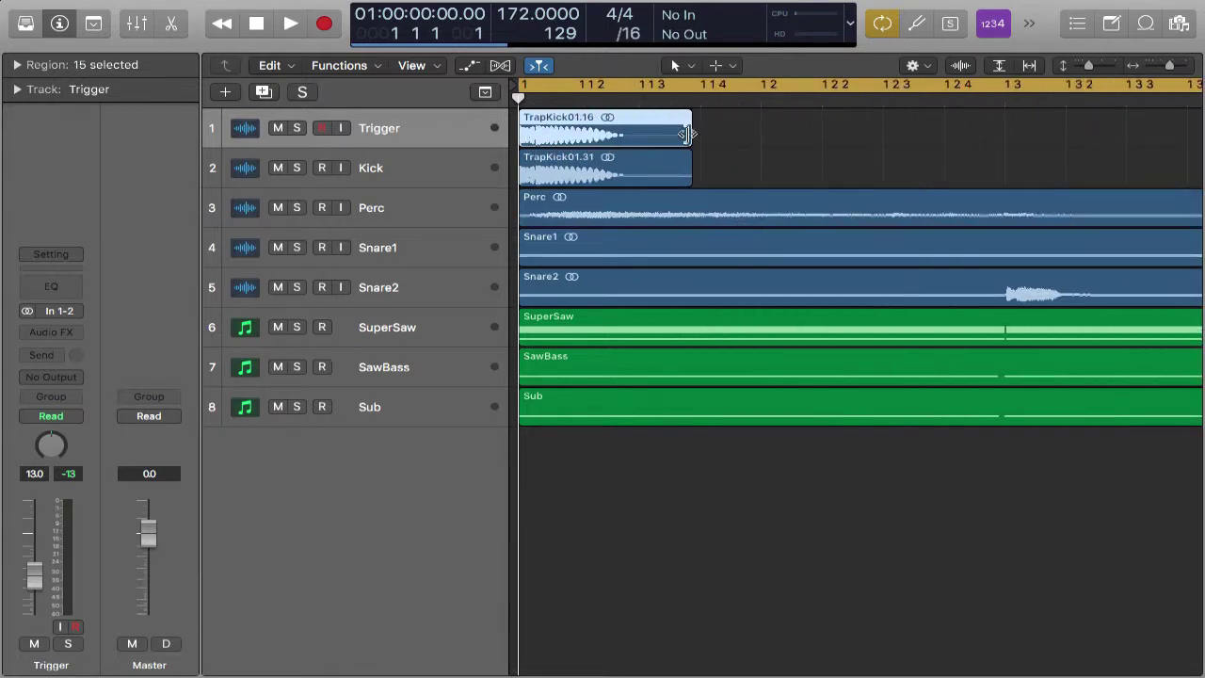
pyautogui.moveTo(678, 138); pyautogui.dragTo(565, 138)
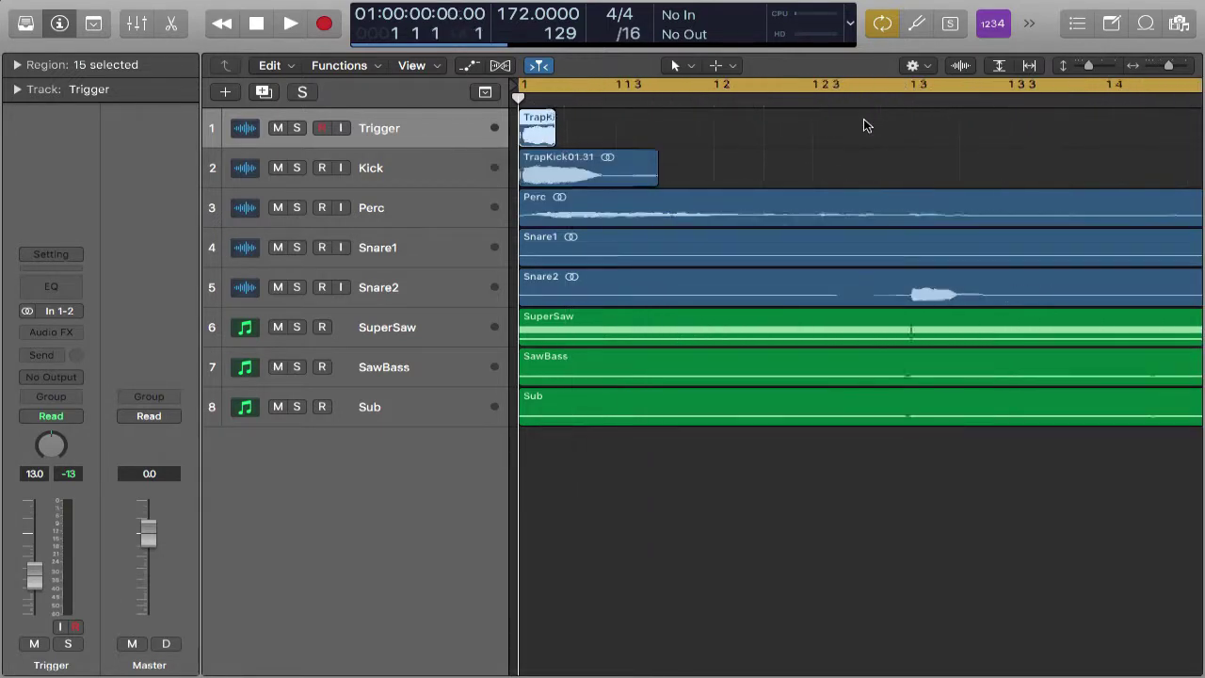
# - Play the arrangement with the shortened Trigger regions, showing the whole cycled section while listening
pyautogui.press('super+Left')
pyautogui.press('super+Left')
pyautogui.press('super+Left')
pyautogui.press('super+Left')
pyautogui.press('super+Left')
pyautogui.press('super+Left')
pyautogui.press('super+Left')
pyautogui.press('super+Left')
pyautogui.press('super+Left')
pyautogui.press('super+Left')
pyautogui.press('space')
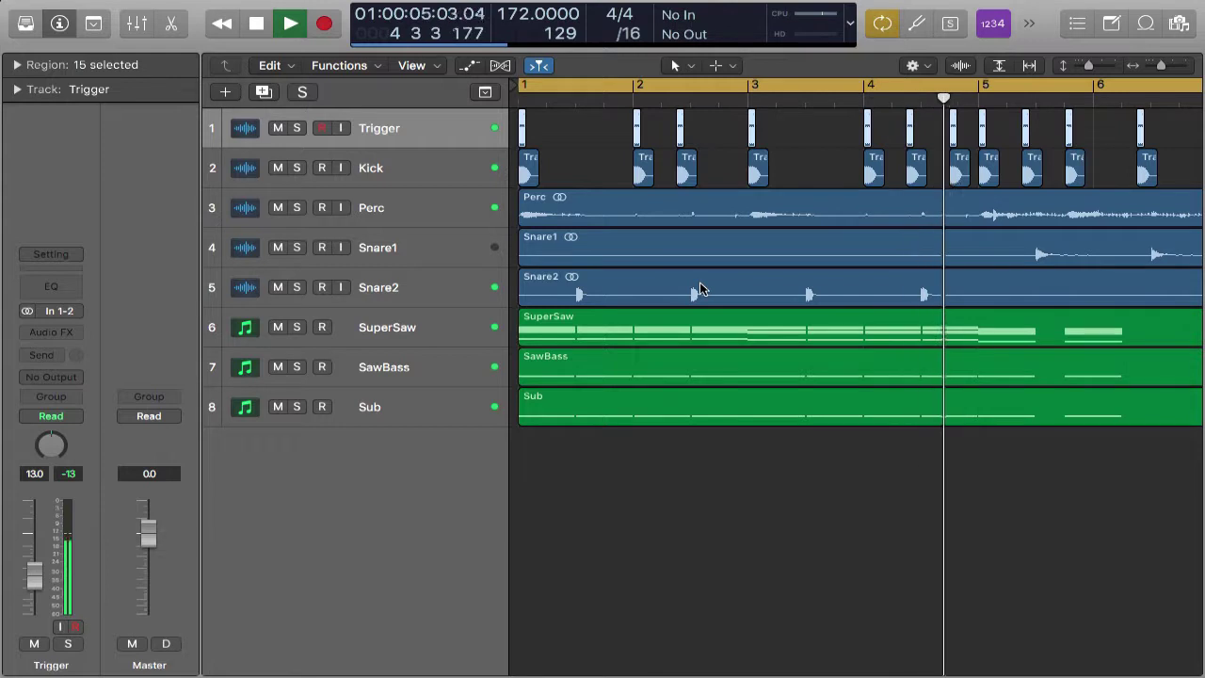
pyautogui.press('super+Left')
pyautogui.press('super+Left')
pyautogui.press('super+Right')
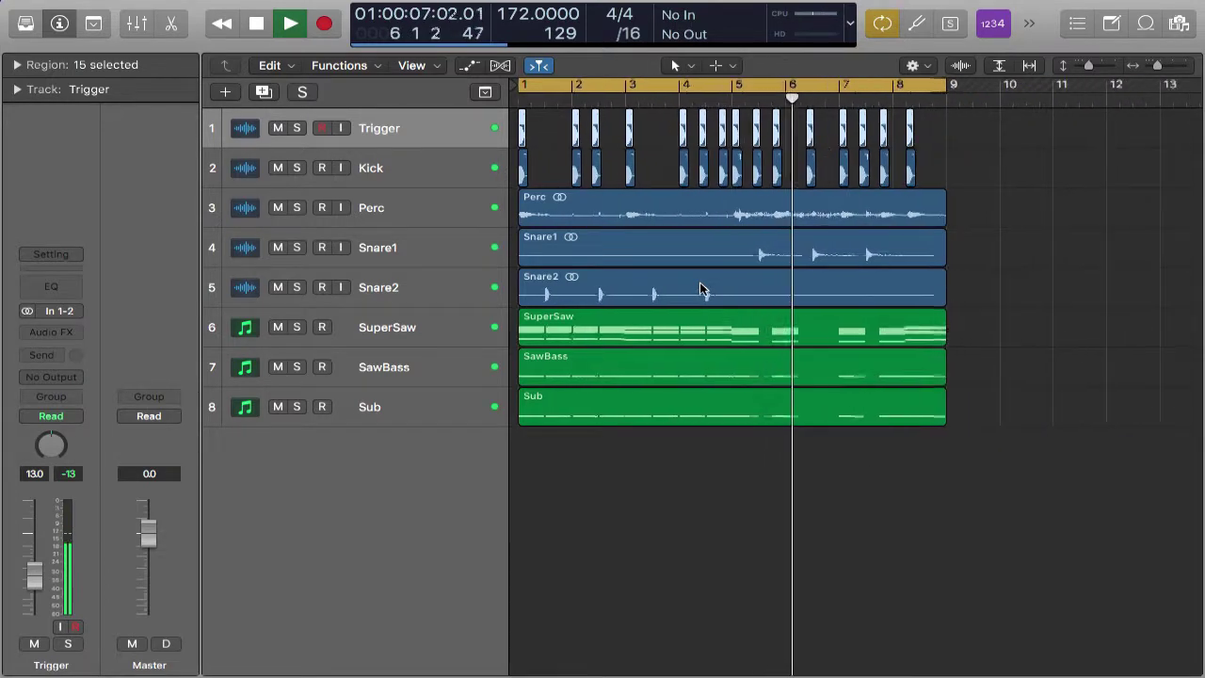
pyautogui.press('space')
# - Copy a short Trigger region onto every Snare1 and Snare2 hit along the Trigger track, deleting the surplus copy in bar 8
pyautogui.click(673, 149)
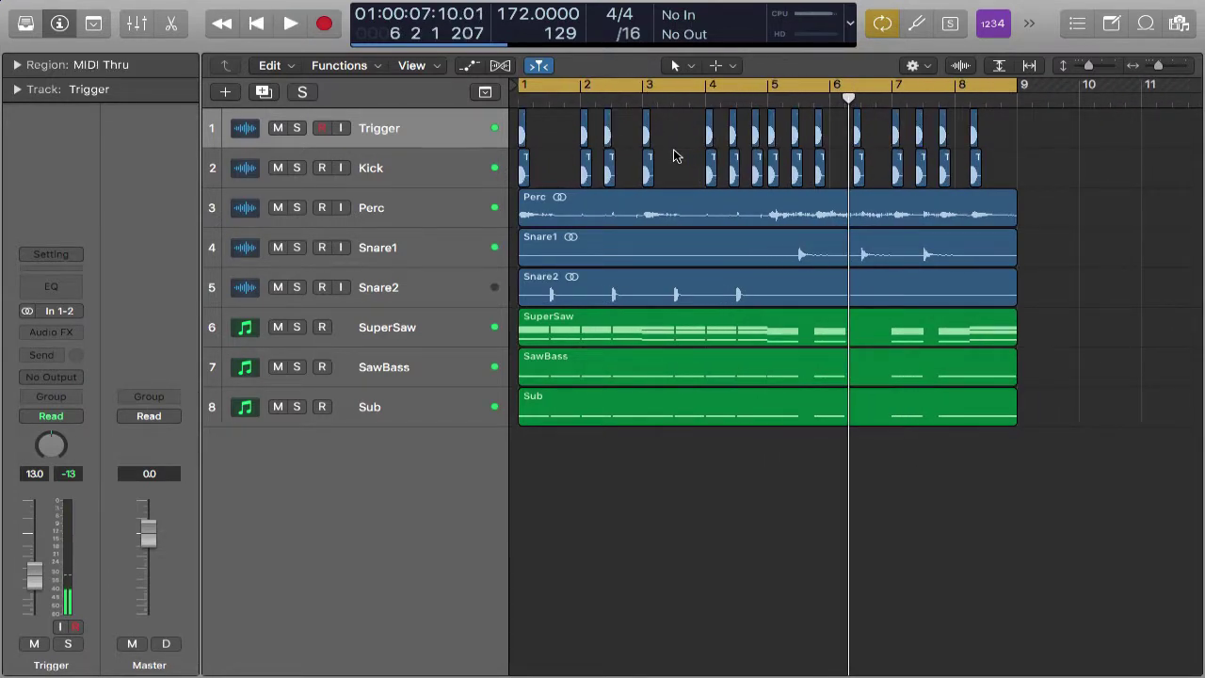
pyautogui.press('super+Right')
pyautogui.press('super+Right')
pyautogui.press('super+Right')
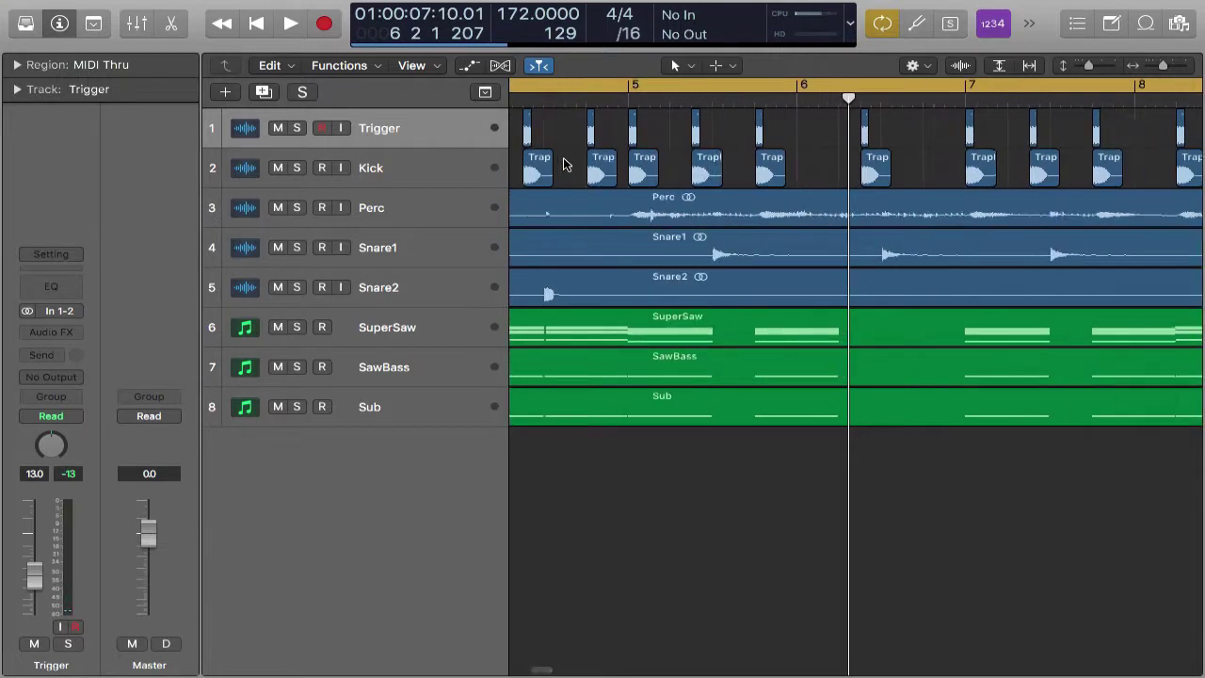
pyautogui.click(524, 124)
pyautogui.moveTo(524, 123); pyautogui.dragTo(945, 142)
pyautogui.scroll(-5, 882, 202)
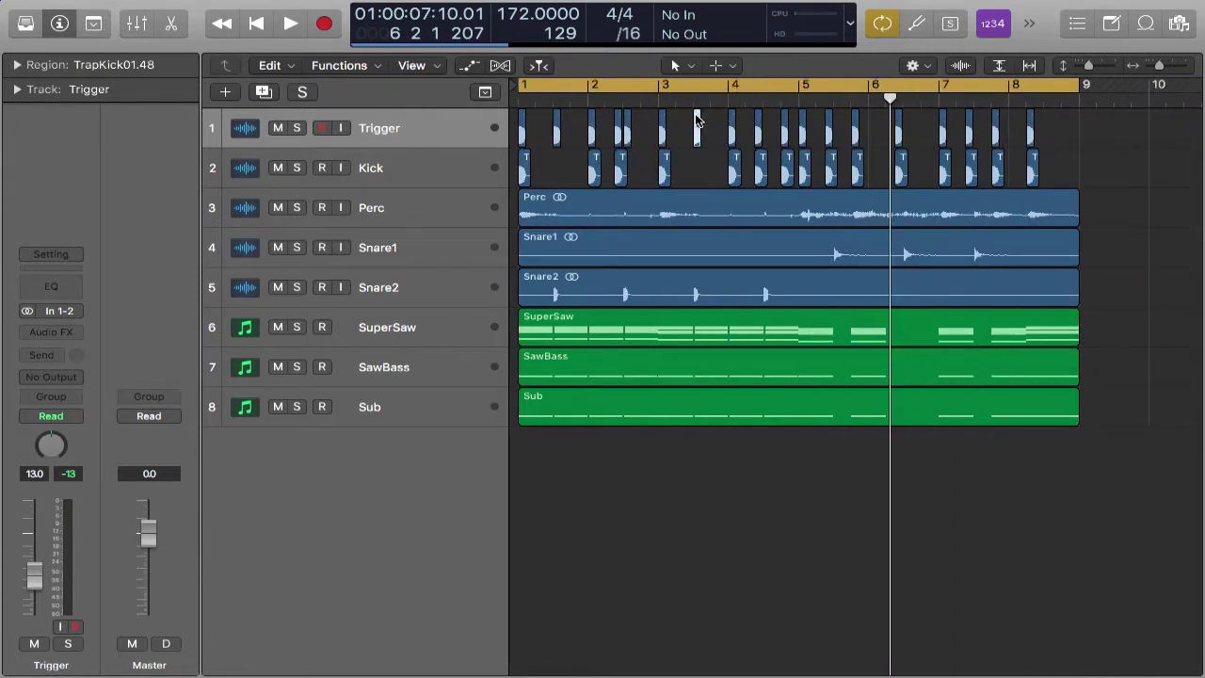
pyautogui.moveTo(695, 114); pyautogui.dragTo(1046, 122)
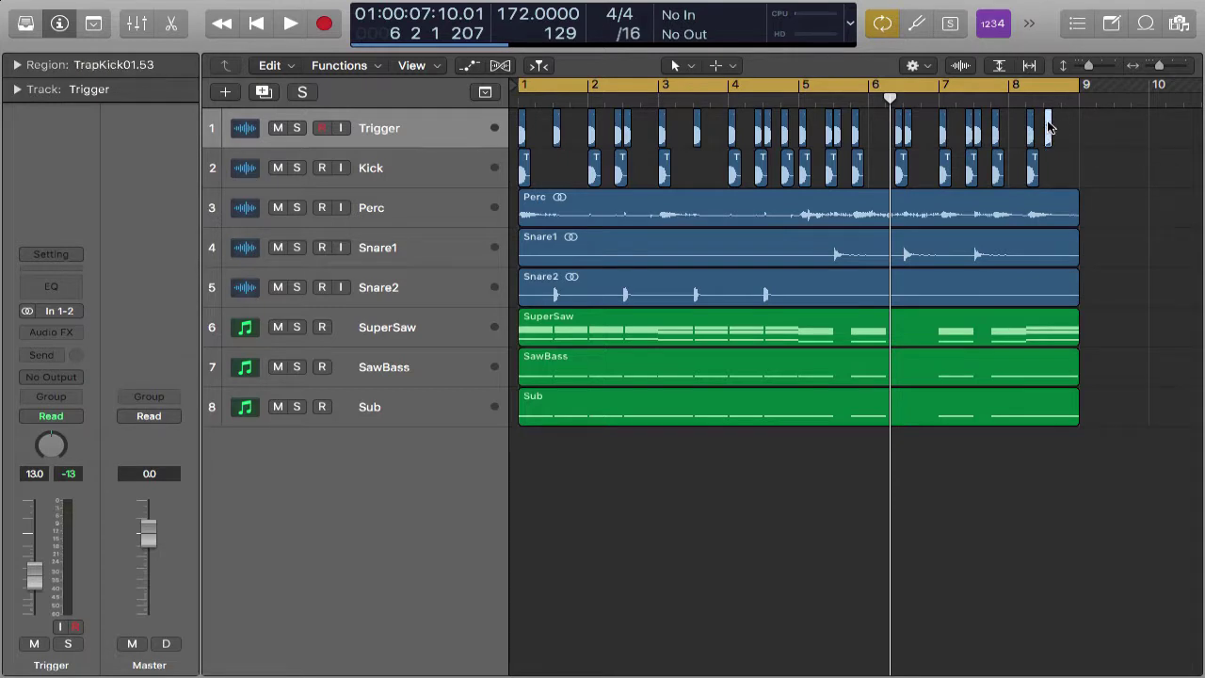
pyautogui.scroll(-3, 1047, 205)
pyautogui.scroll(4, 1047, 204)
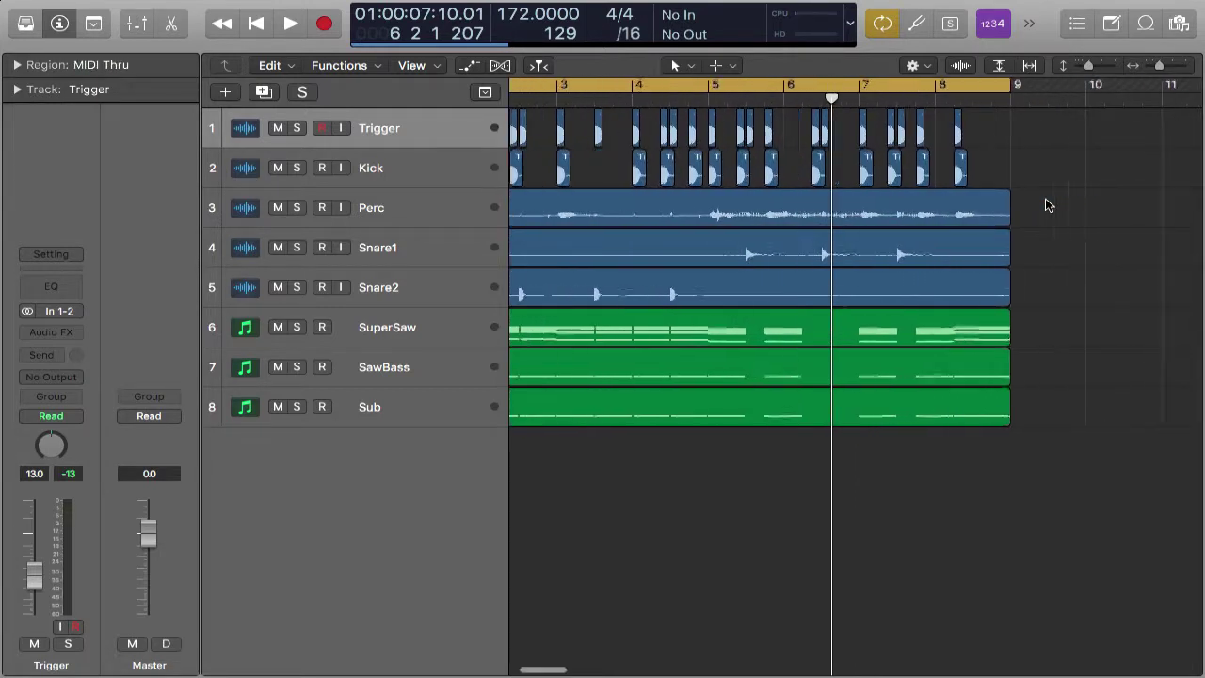
pyautogui.hscroll(-3, 1047, 204)
# - Set the Aux 1 compressor's side chain source to Audio 1 - Trigger and close the compressor
pyautogui.press('super+2')
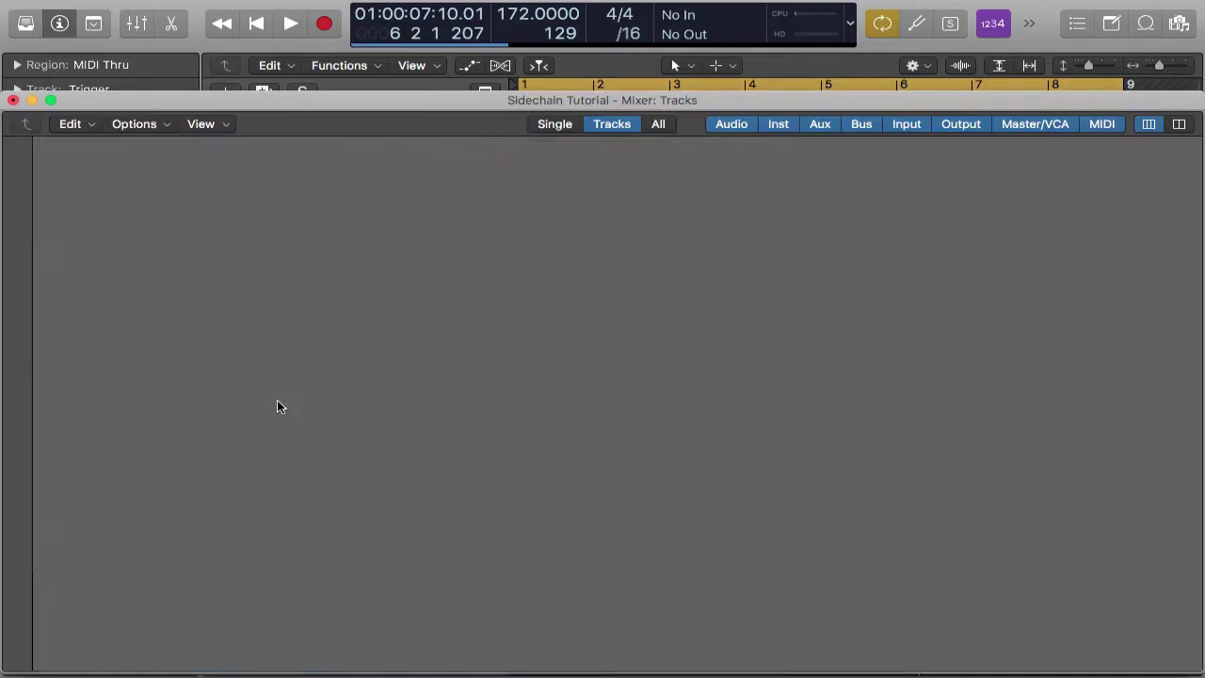
pyautogui.click(626, 248)
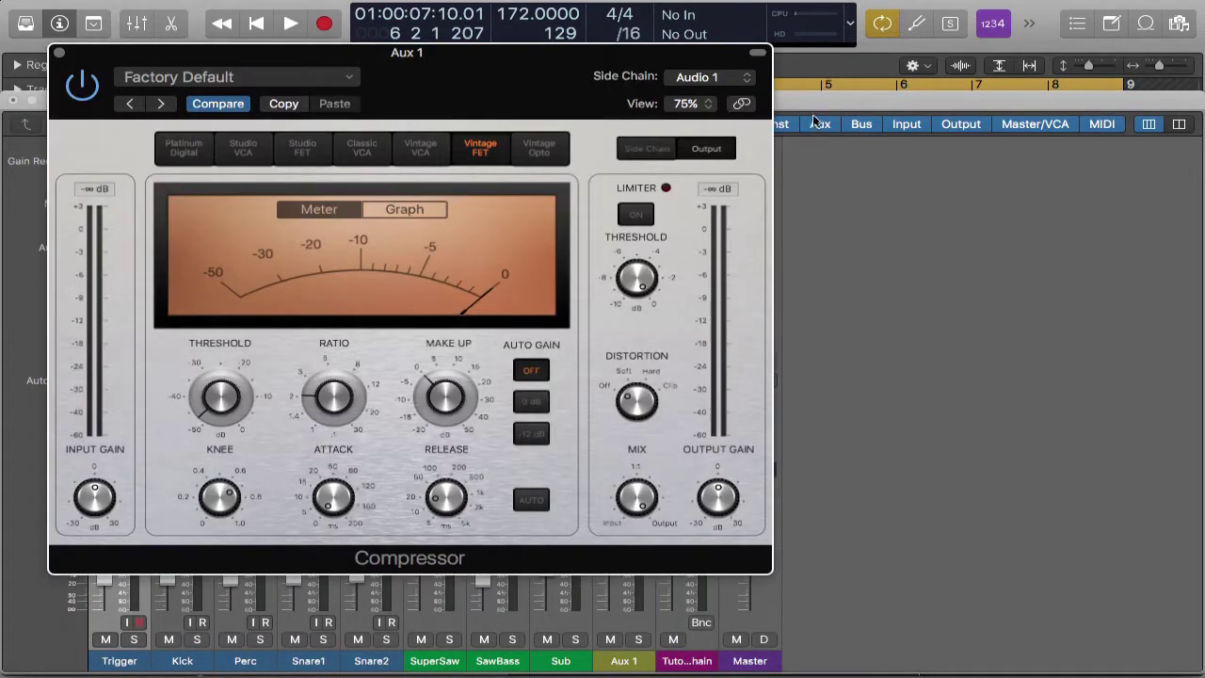
pyautogui.click(714, 78)
pyautogui.click(716, 107)
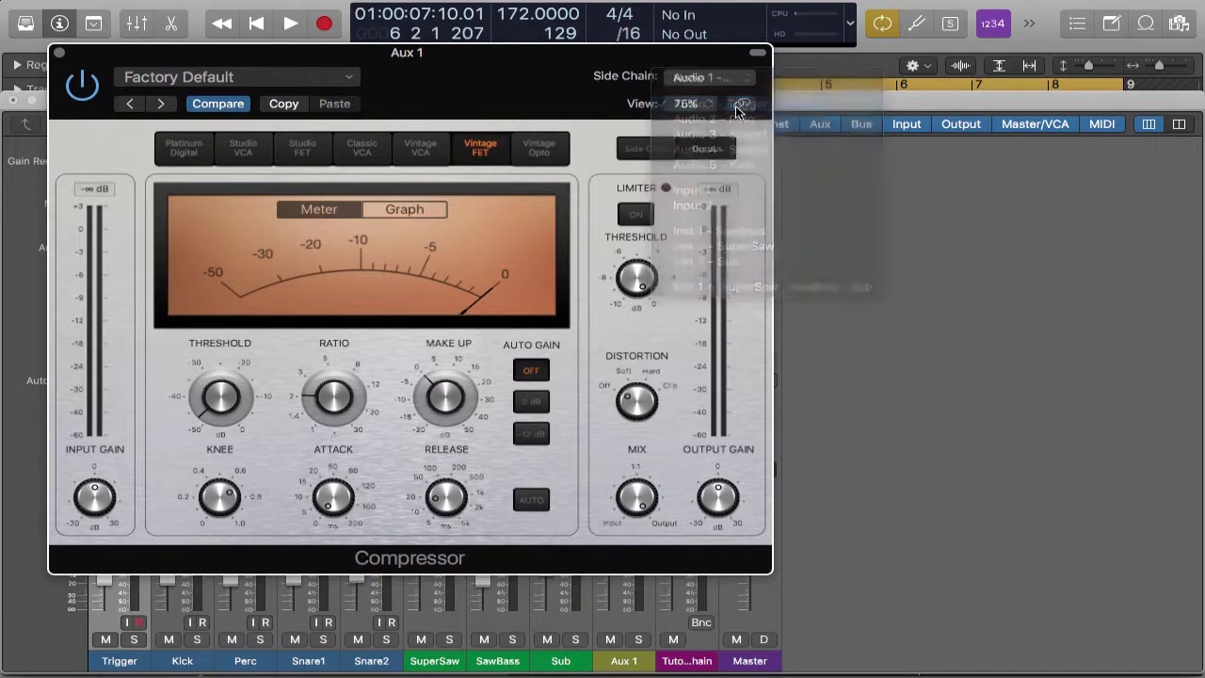
pyautogui.click(59, 53)
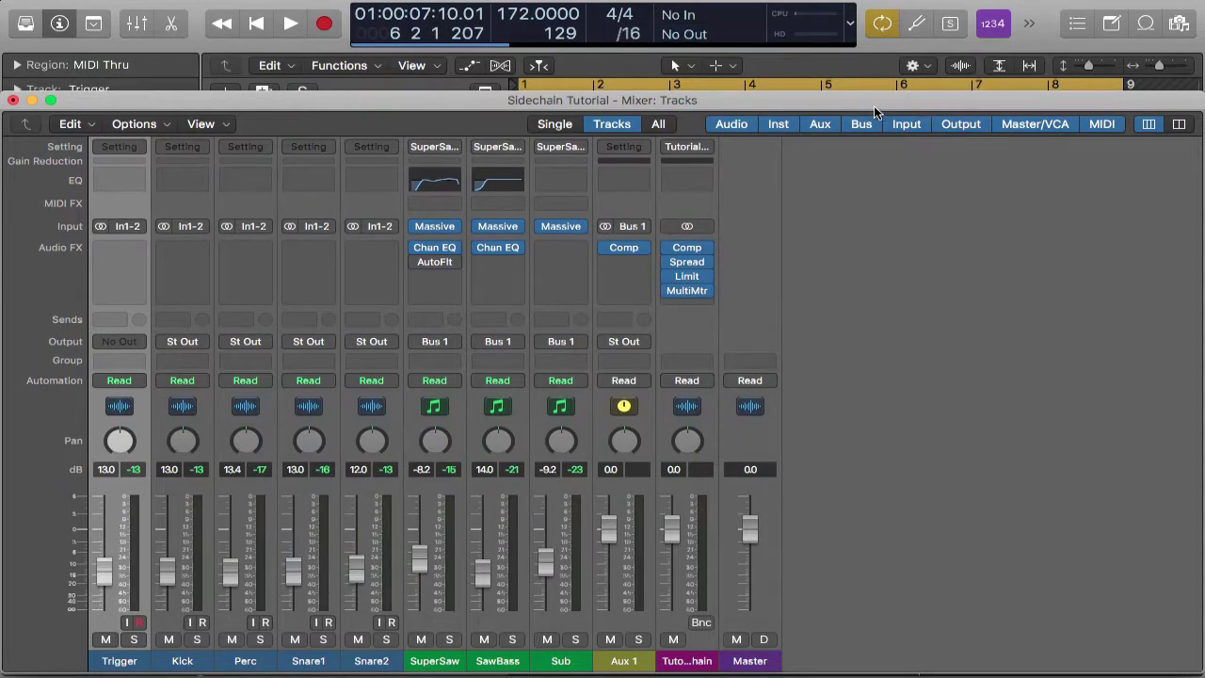
# - Close the mixer and play the cycled section to hear the Trigger-driven ducking, selecting the Perc and SuperSaw tracks while listening
pyautogui.press('x')
pyautogui.press('space')
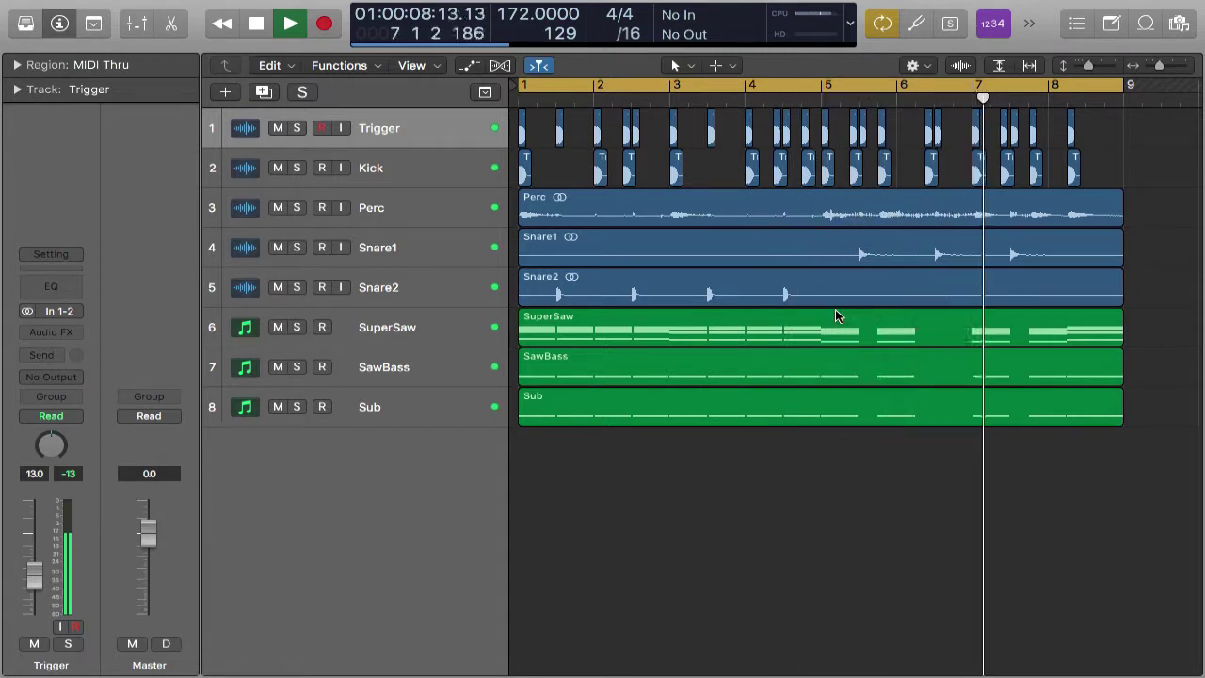
pyautogui.click(409, 207)
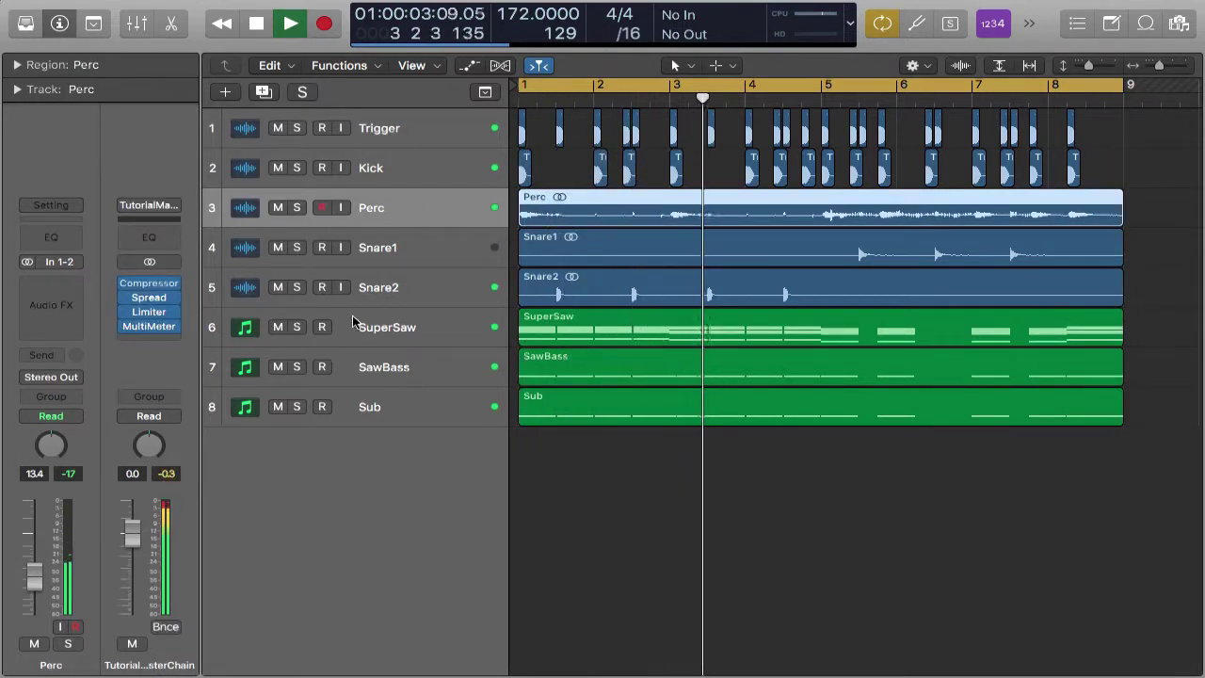
pyautogui.click(420, 322)
pyautogui.press('space')
# - Set the Aux 1 compressor's release to 36 ms while the section plays, and close the compressor and mixer
pyautogui.press('super+2')
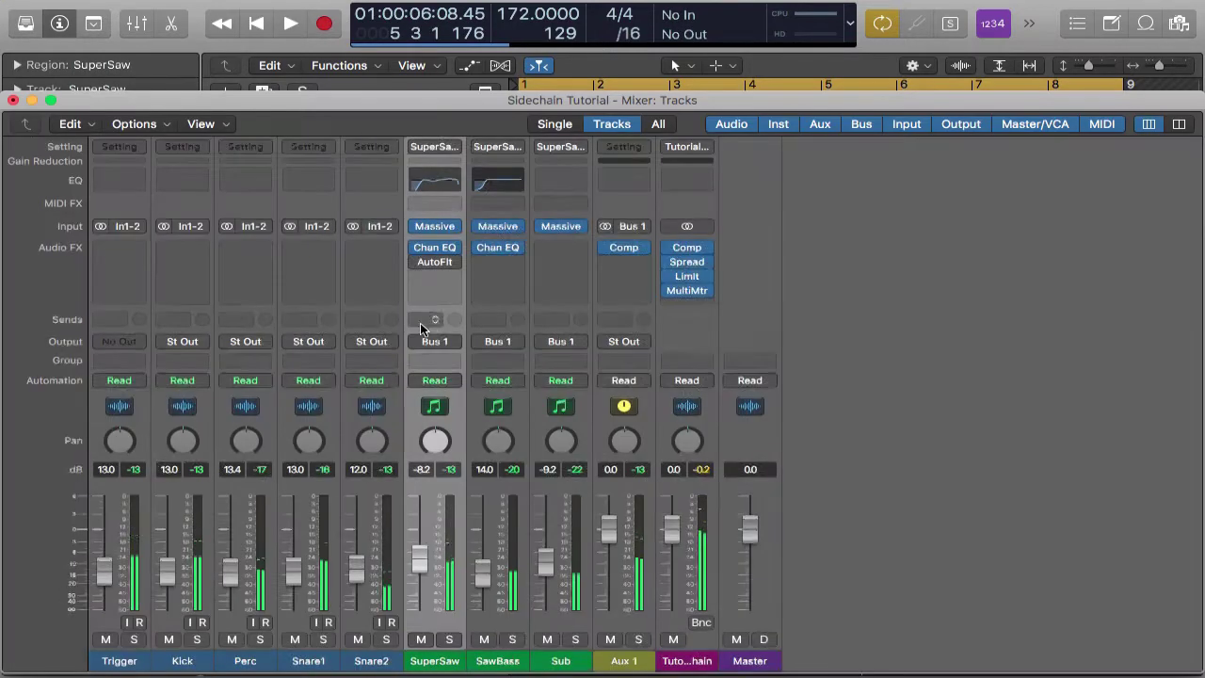
pyautogui.click(626, 247)
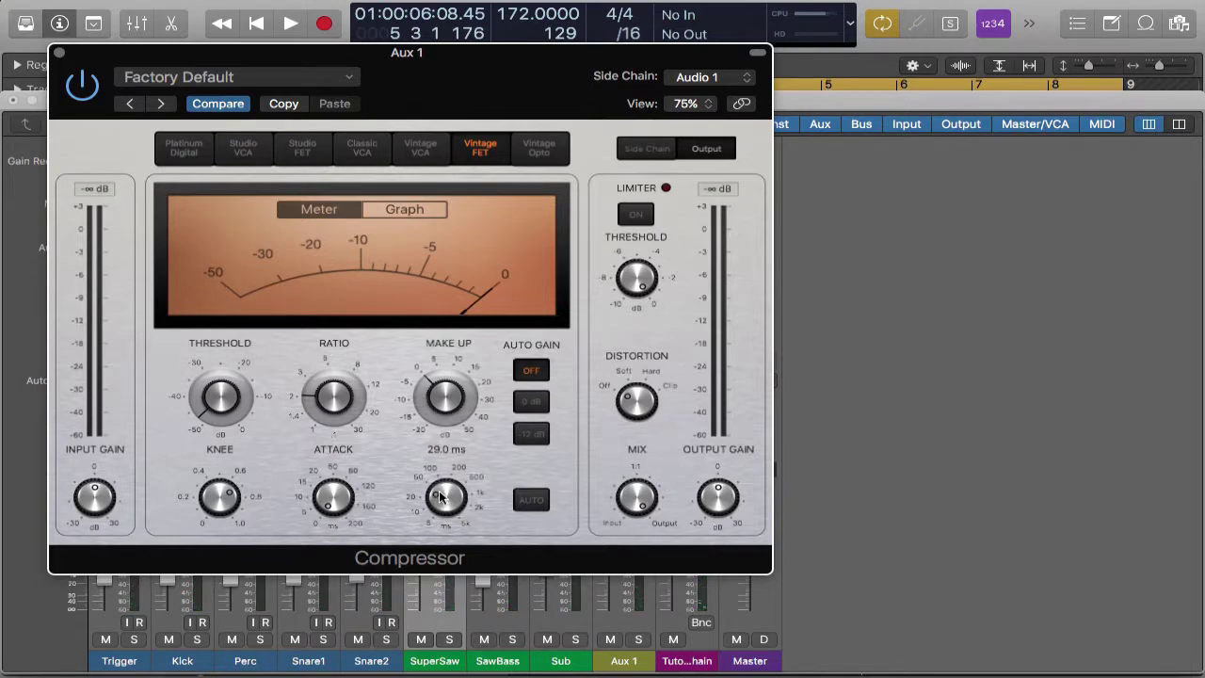
pyautogui.press('space')
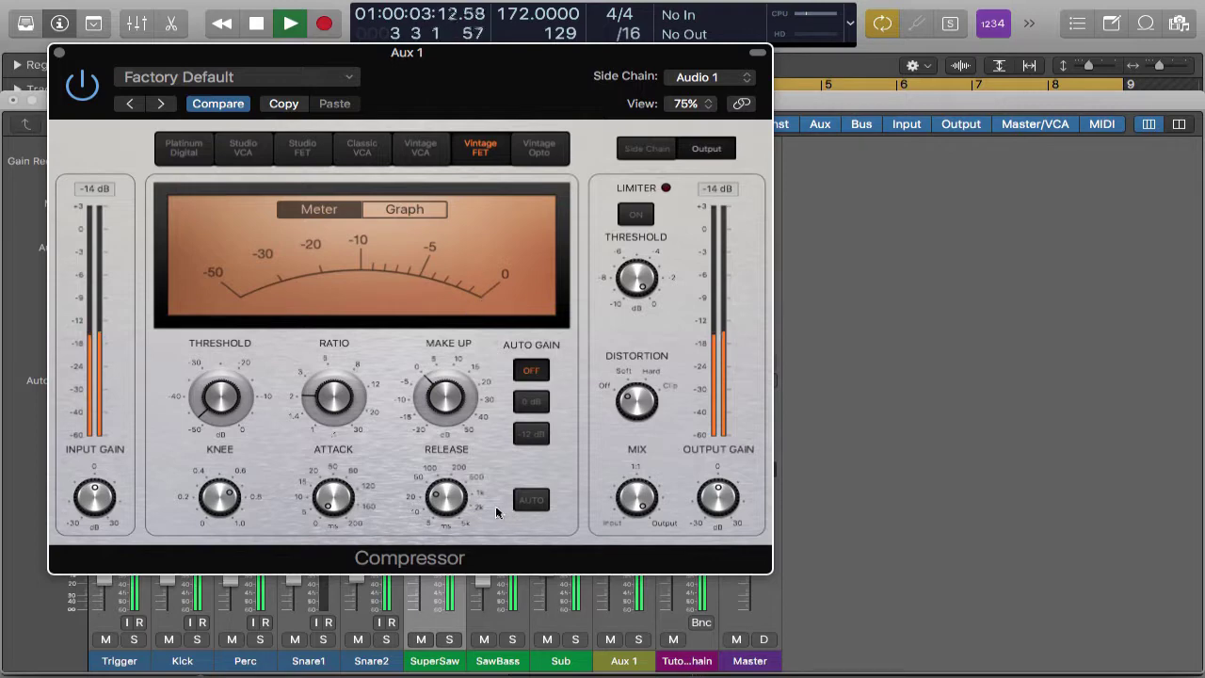
pyautogui.moveTo(446, 499)
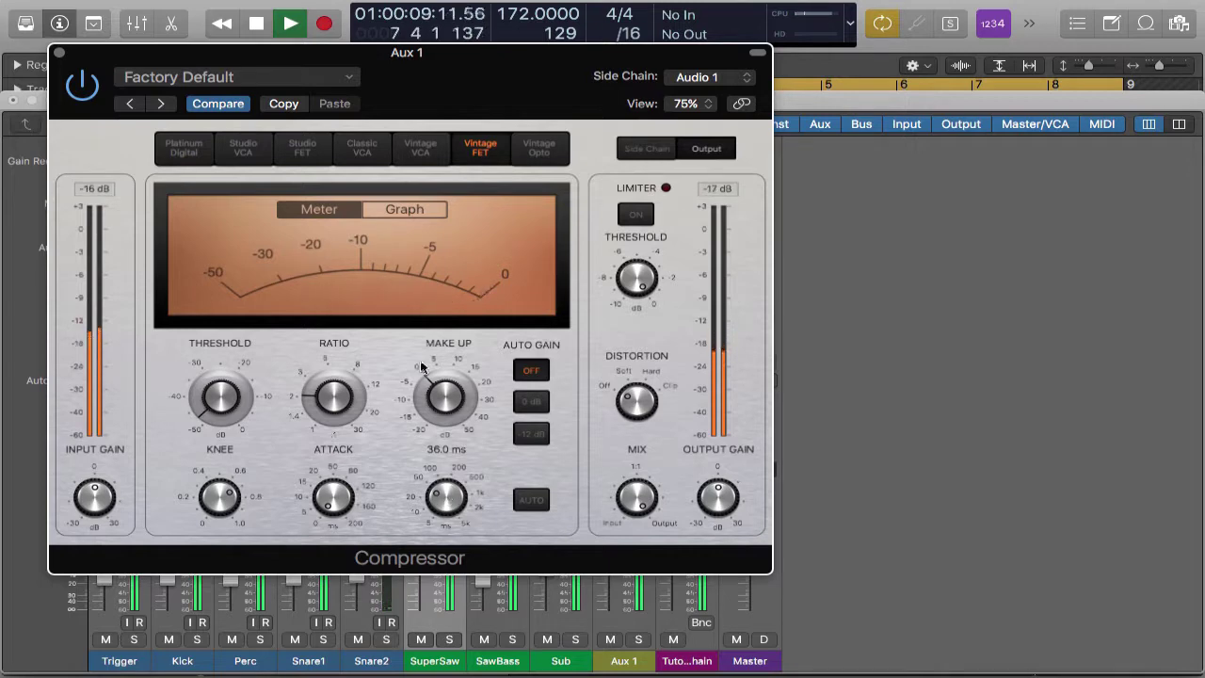
pyautogui.moveTo(432, 379)
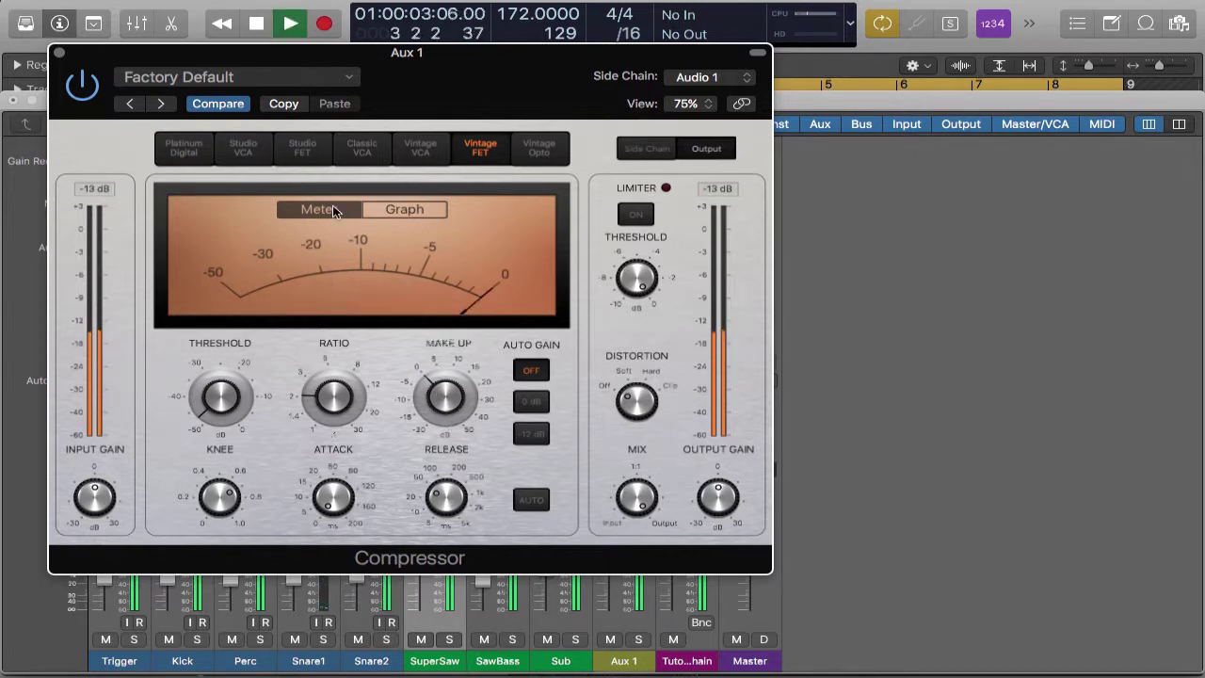
pyautogui.click(59, 55)
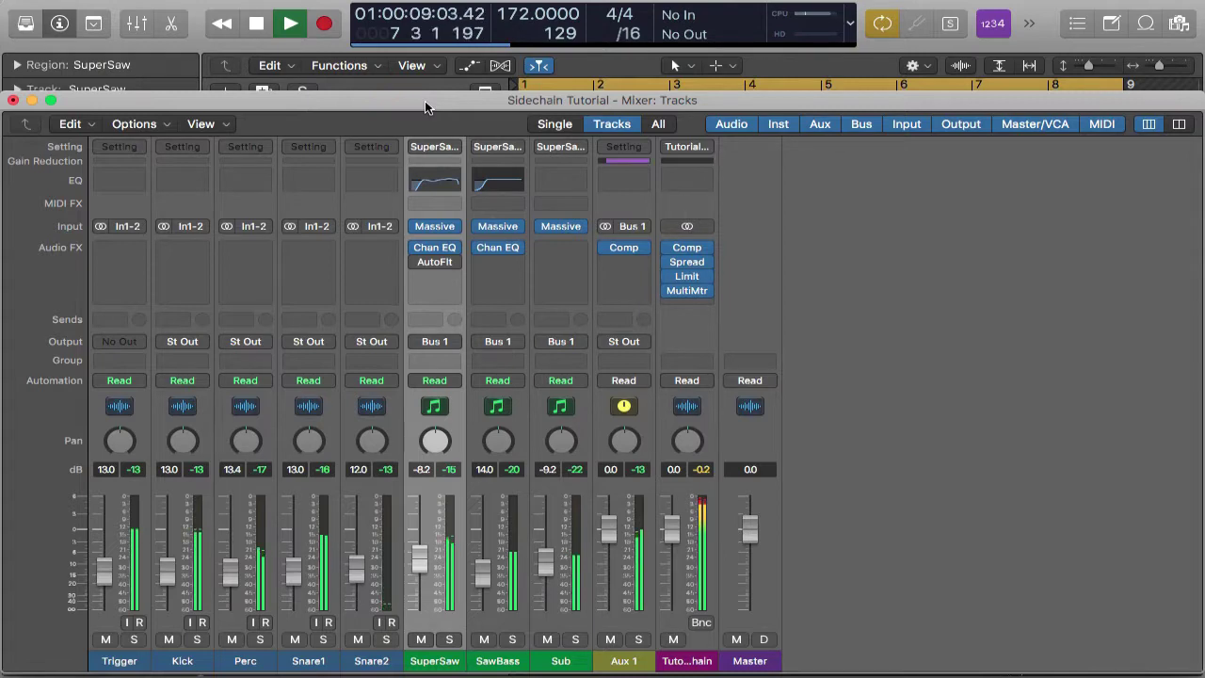
pyautogui.press('super+w')
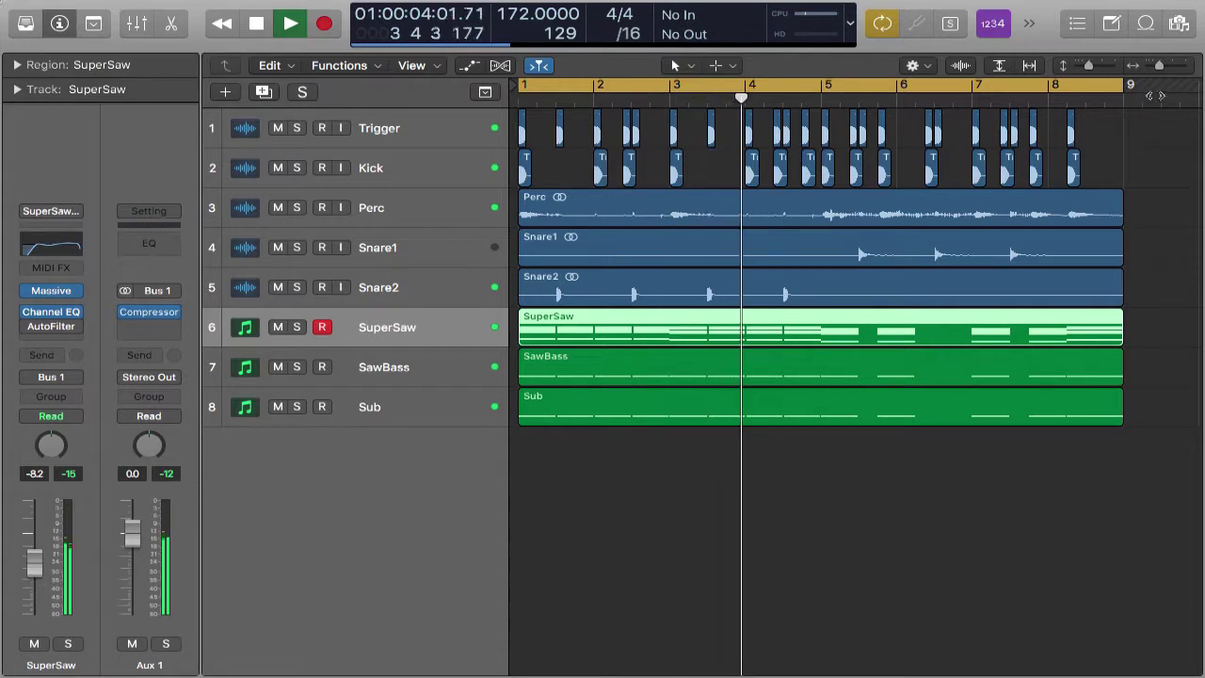
# - Stop playback and lengthen all Trigger regions together slightly, so each ends just short of a sixteenth note
pyautogui.press('space')
pyautogui.moveTo(1114, 129); pyautogui.dragTo(519, 132)
pyautogui.scroll(10, 568, 184)
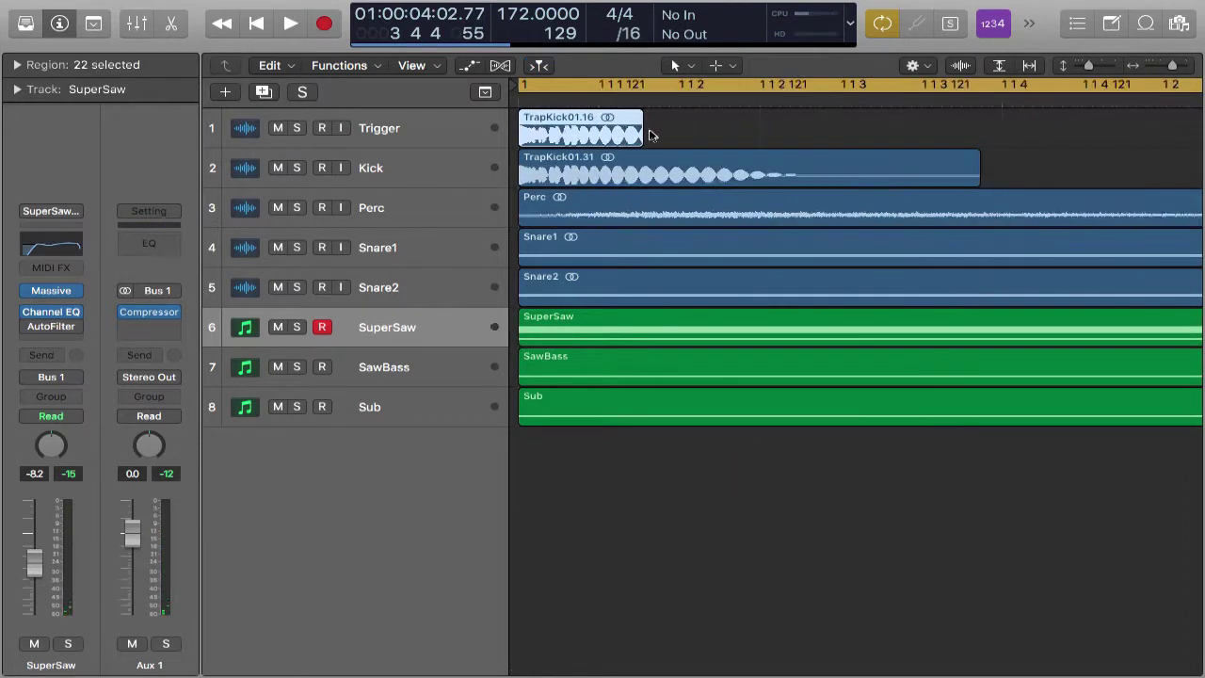
pyautogui.moveTo(644, 140)
pyautogui.mouseDown()
pyautogui.moveTo(629, 140)
pyautogui.moveTo(665, 139)
pyautogui.mouseUp()
# - Play the cycled section, restarting it from the beginning, to hear the ducking with the lengthened Trigger regions
pyautogui.press('space')
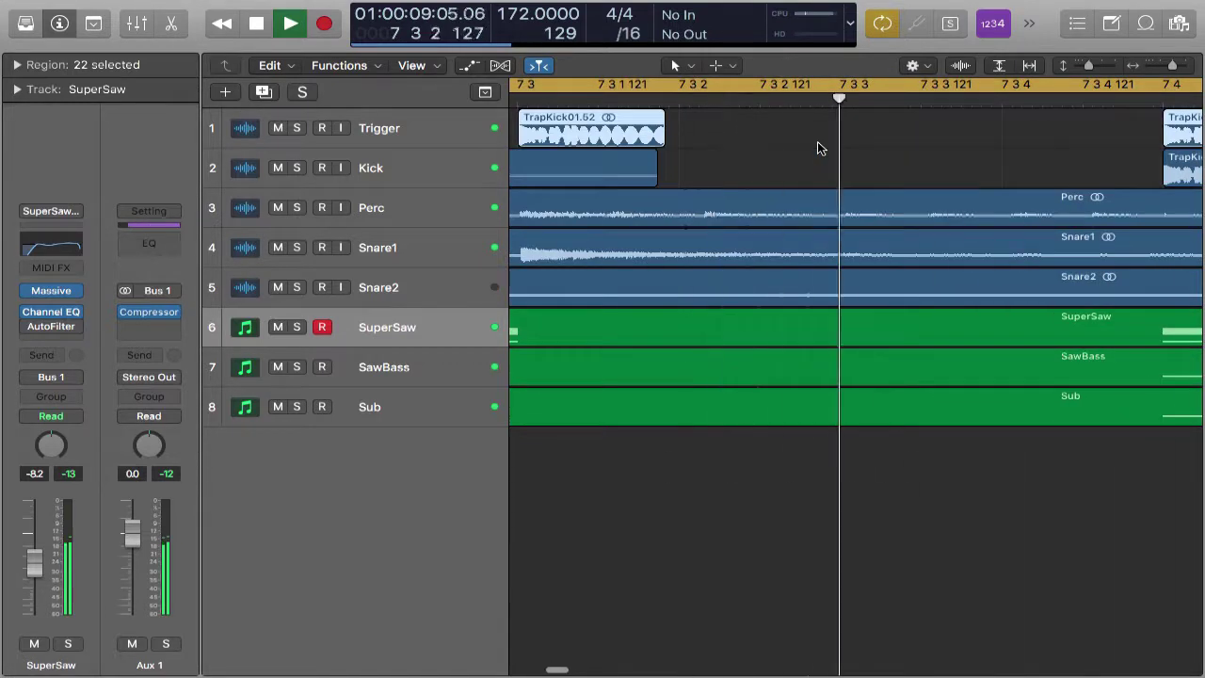
pyautogui.press('space')
pyautogui.press('Return')
pyautogui.press('space')
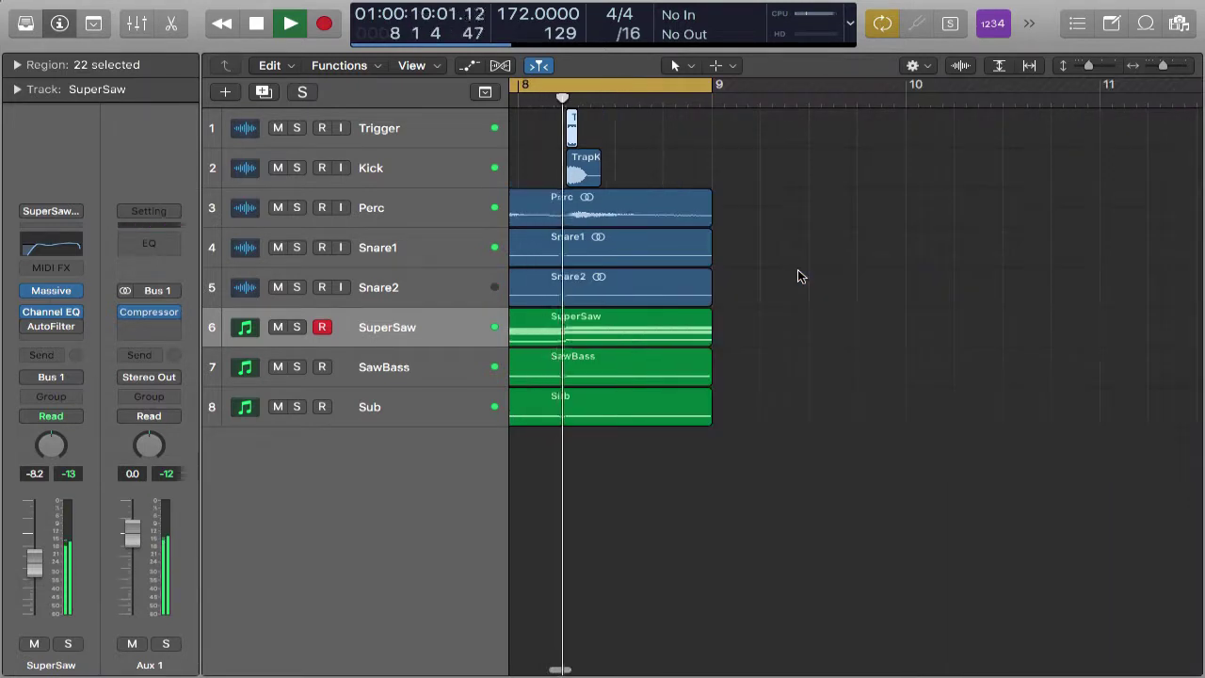
pyautogui.press('space')
# - Show the whole arrangement with compact track heights, turn off cycle mode and return the playhead to bar 1
pyautogui.press('super+Left')
pyautogui.press('super+Left')
pyautogui.press('super+Left')
pyautogui.press('super+Left')
pyautogui.press('super+Left')
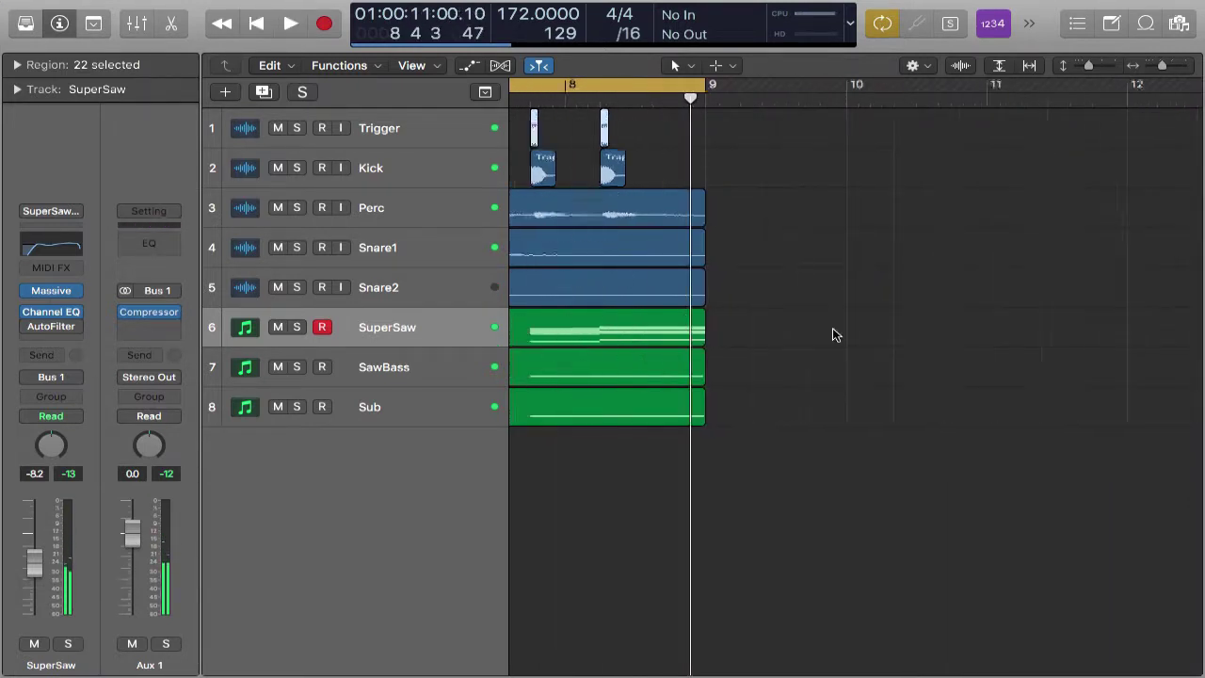
pyautogui.press('super+Left')
pyautogui.press('super+Left')
pyautogui.hscroll(-3, 834, 334)
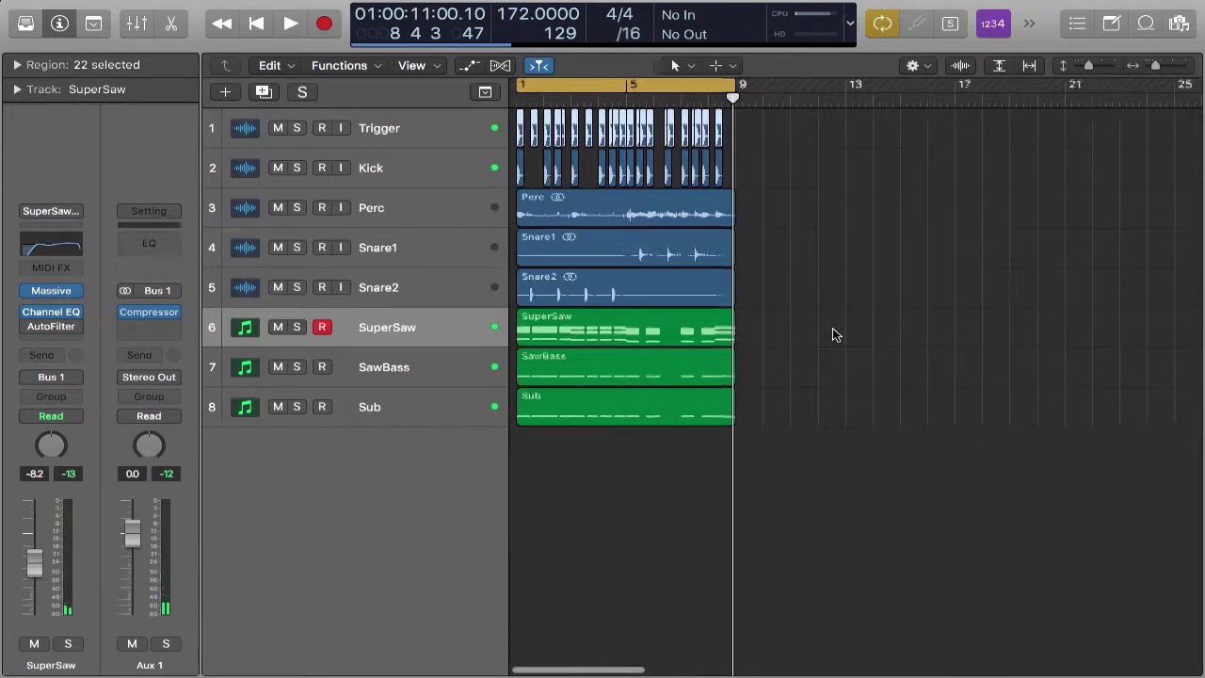
pyautogui.press('super+Up')
pyautogui.press('super+Up')
pyautogui.press('super+Up')
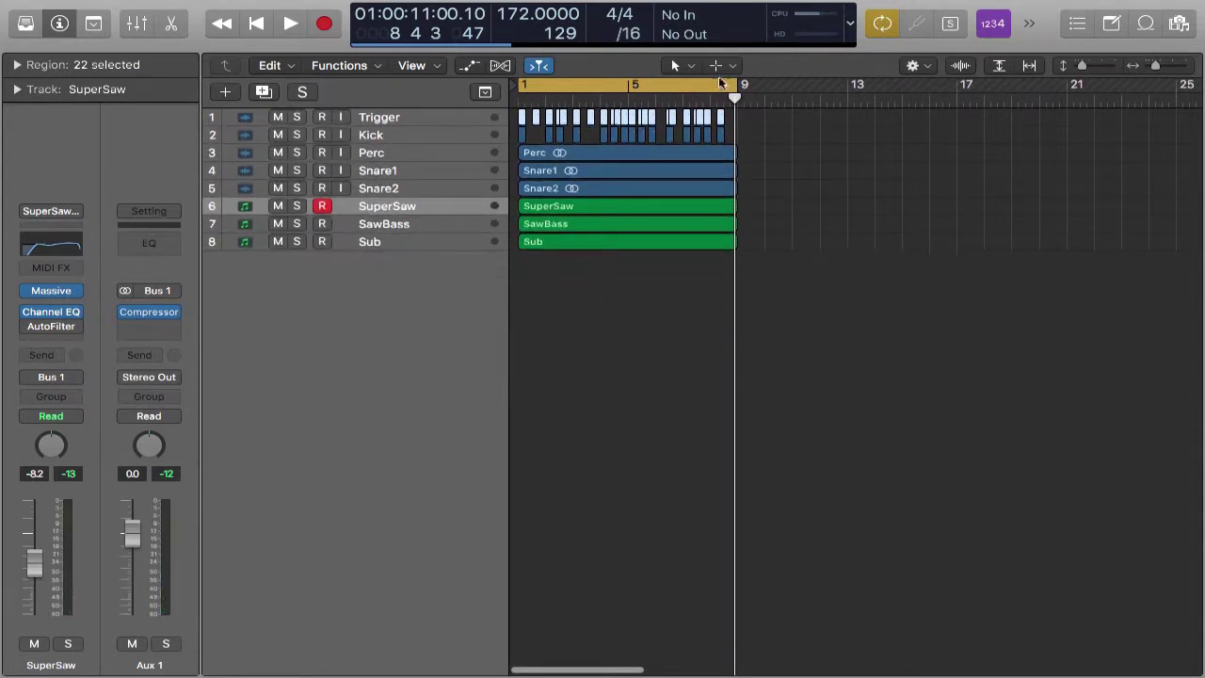
pyautogui.click(678, 87)
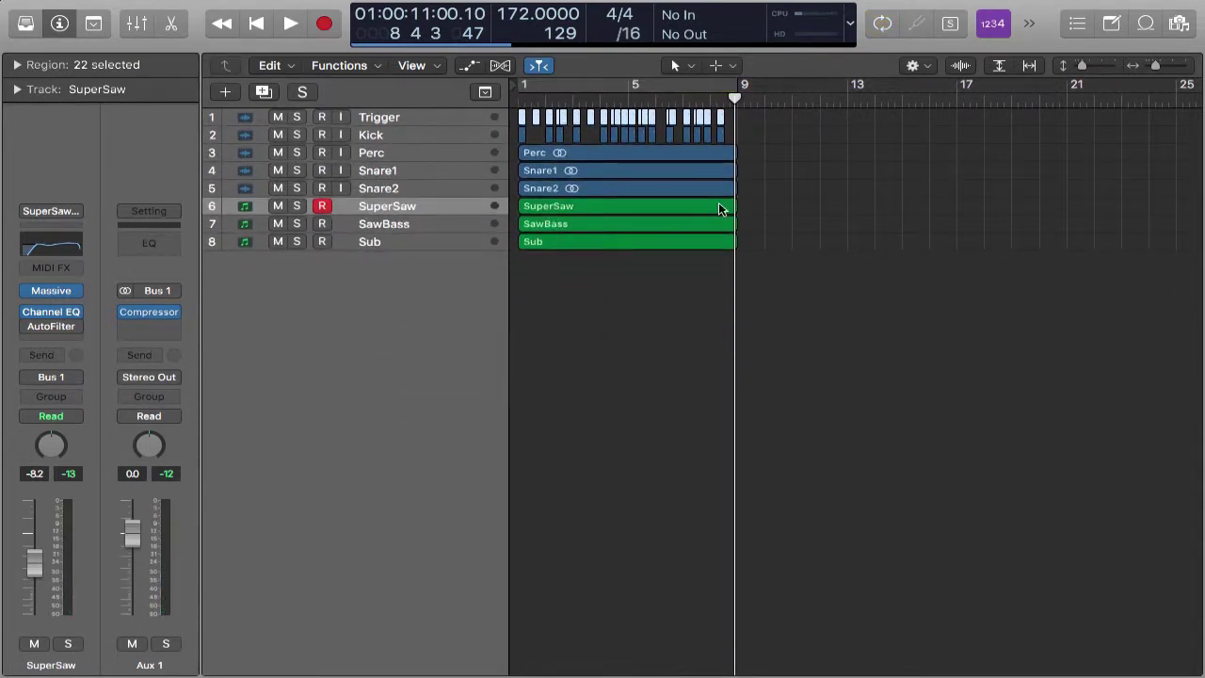
pyautogui.press('Return')
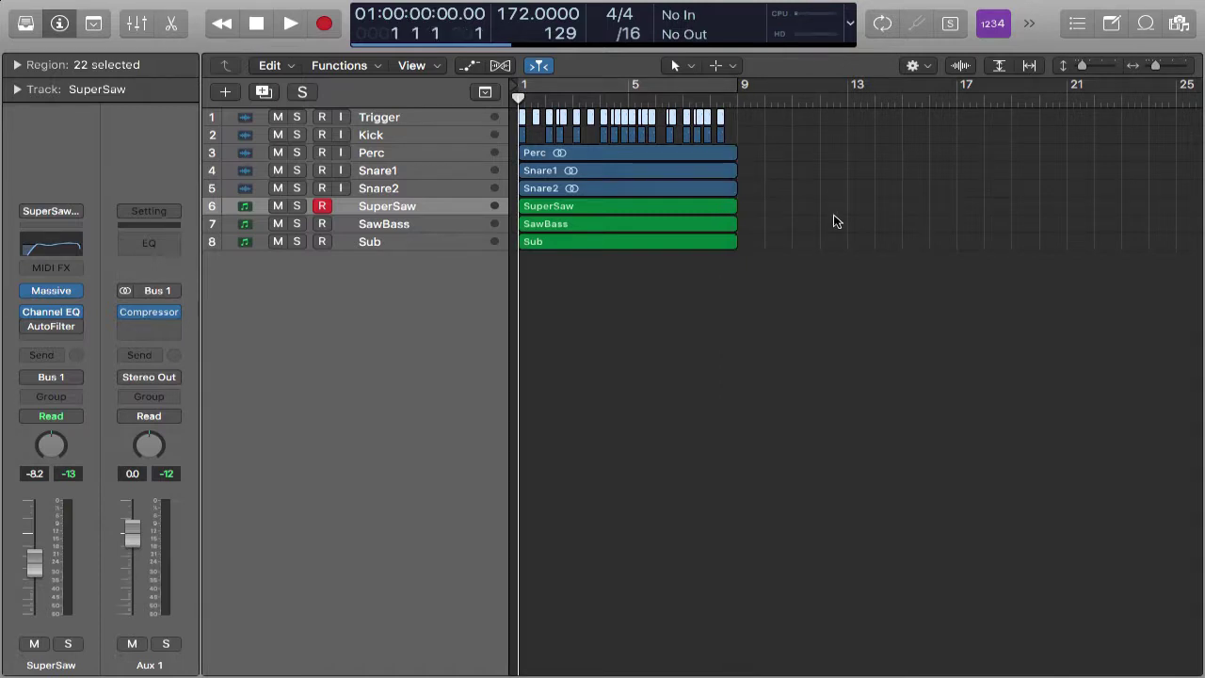